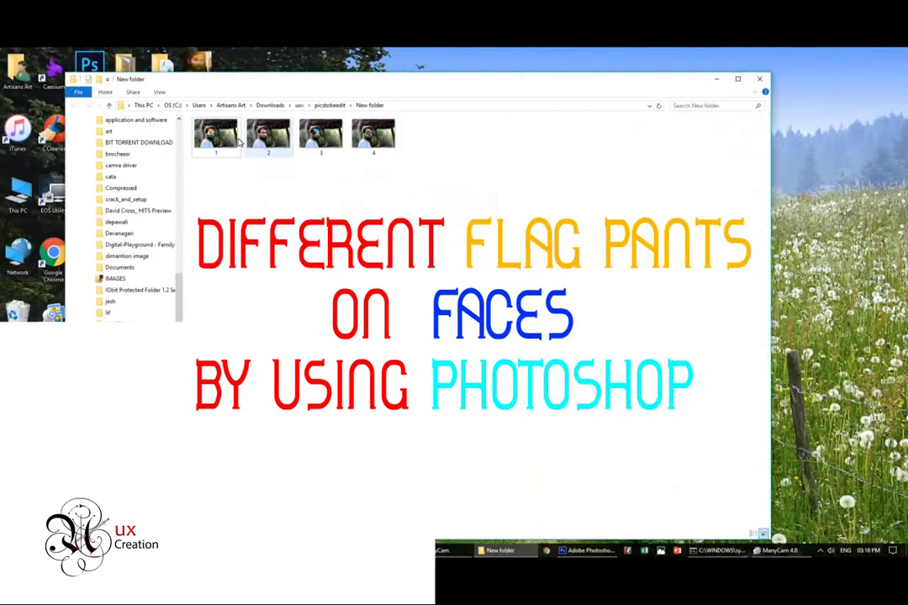
- Open 1.jpg from New folder in Photos and move on to the next flag-face result
double_click(215, 134)
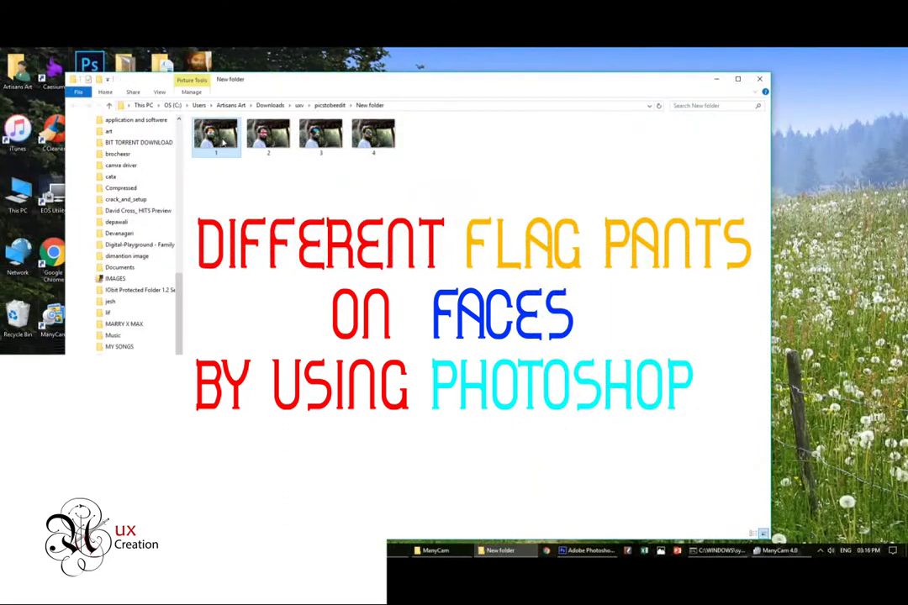
key("Right")
- Page back to the India flag face, close Photos and switch to Photoshop
key("Right")
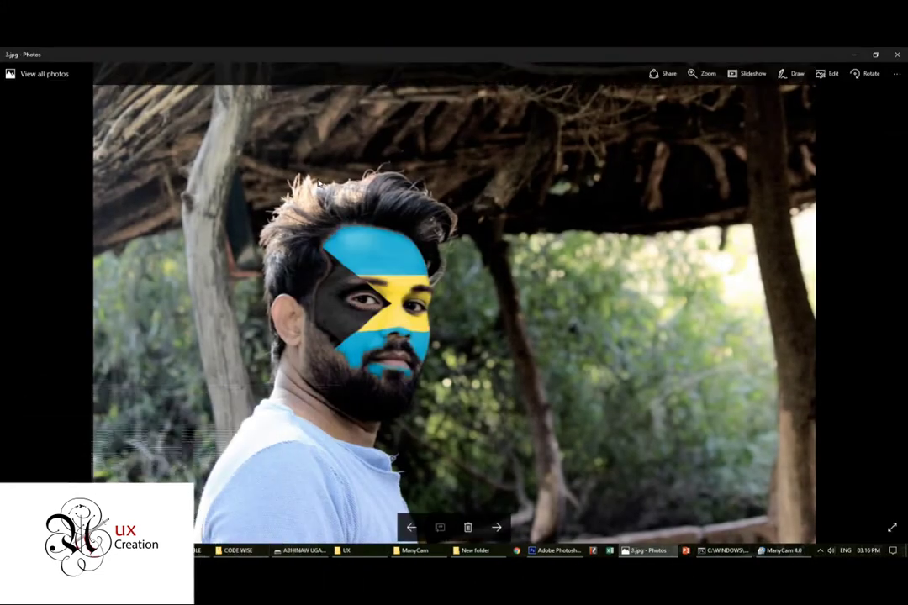
key("Right")
key("Left")
key("Left")
key("Left")
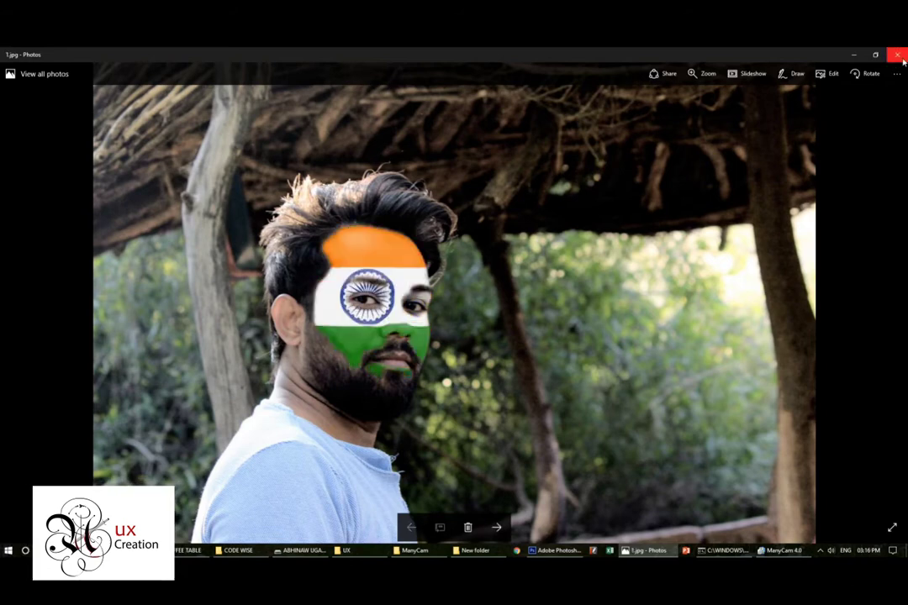
left_click(898, 55)
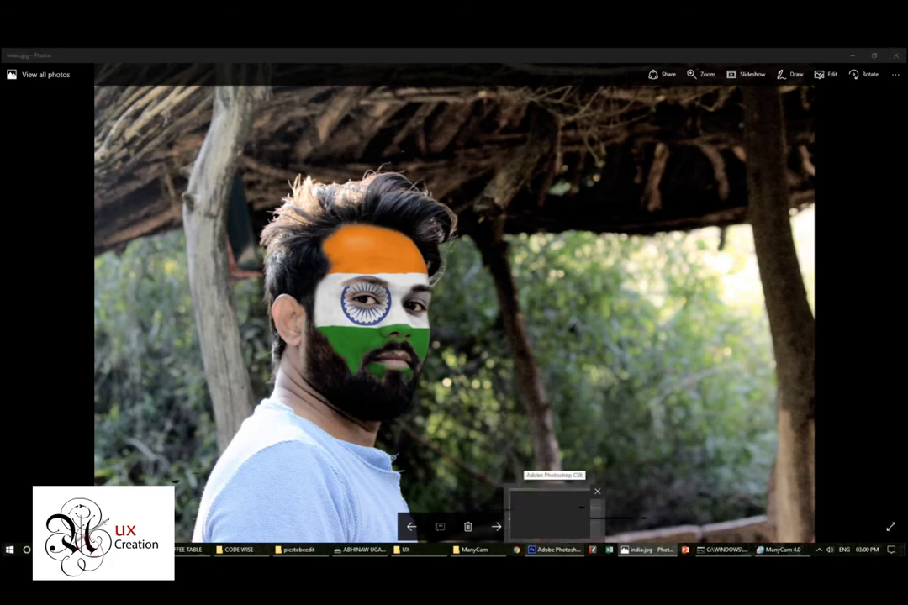
left_click(555, 549)
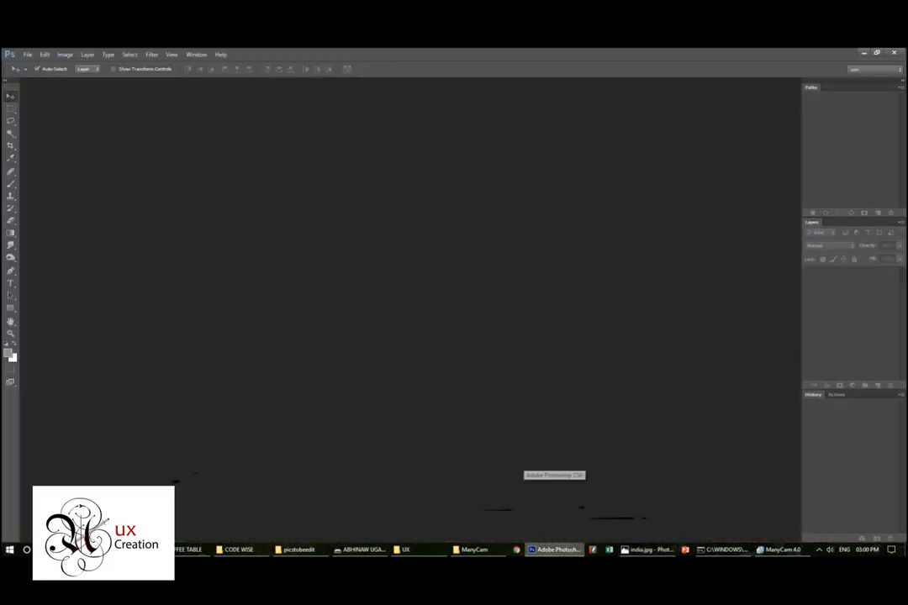
- Open IMG_0664.JPG from the picstobeedit folder, browsing it as Large icons
left_click(28, 55)
mouse_move(46, 118)
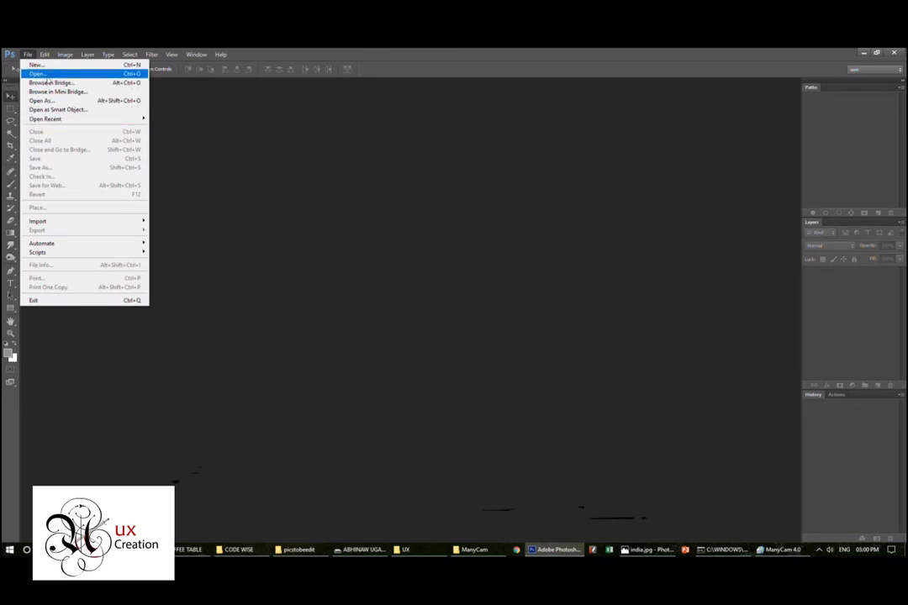
left_click(42, 74)
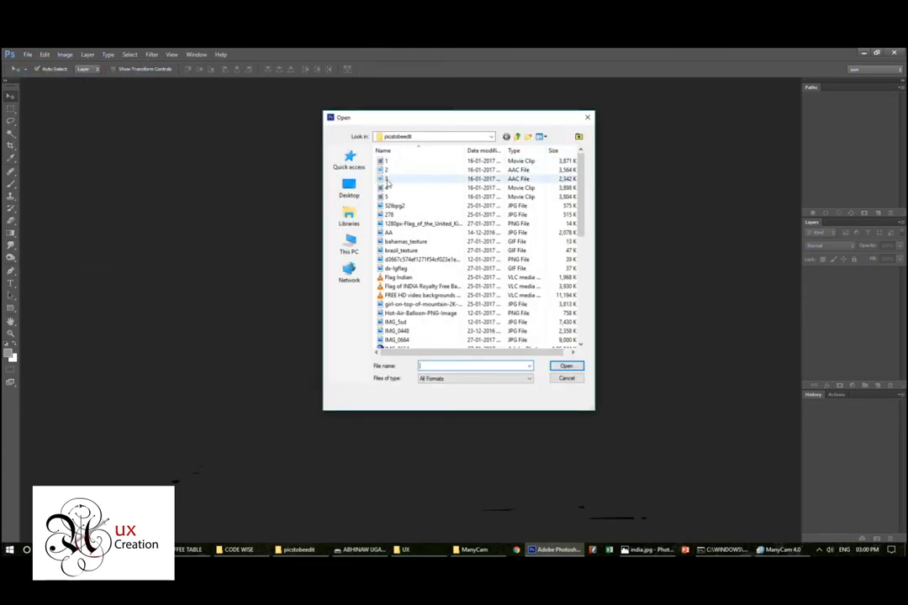
left_click(348, 159)
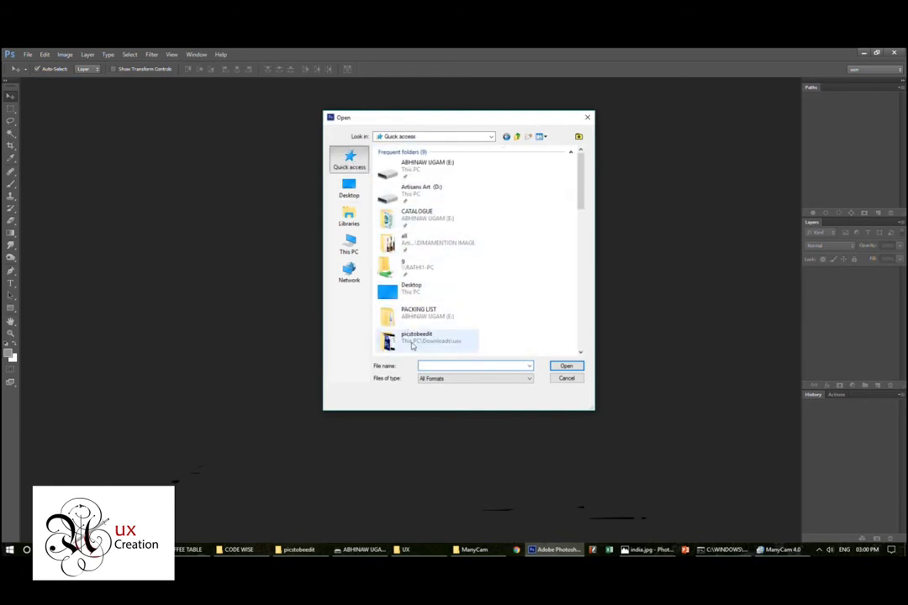
double_click(413, 340)
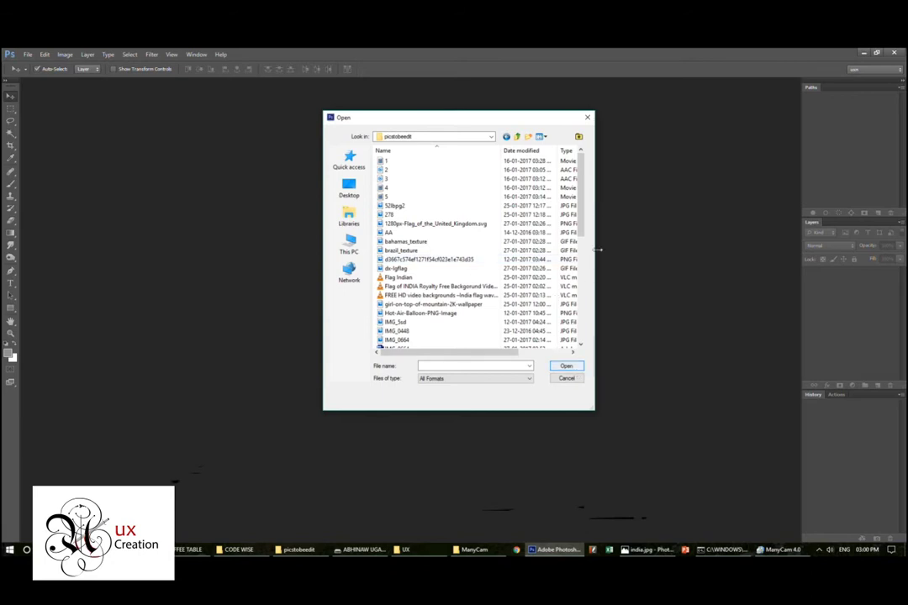
left_click(542, 136)
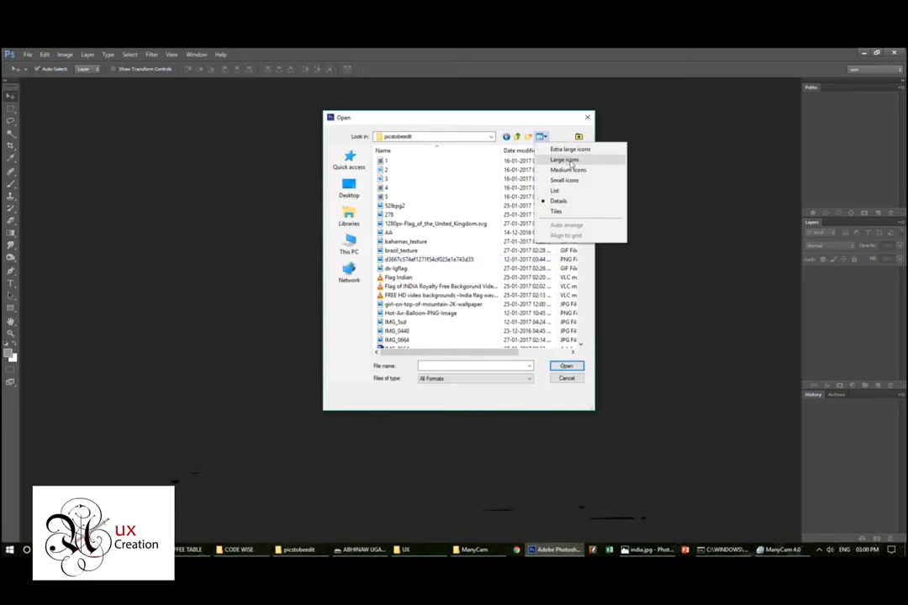
left_click(565, 159)
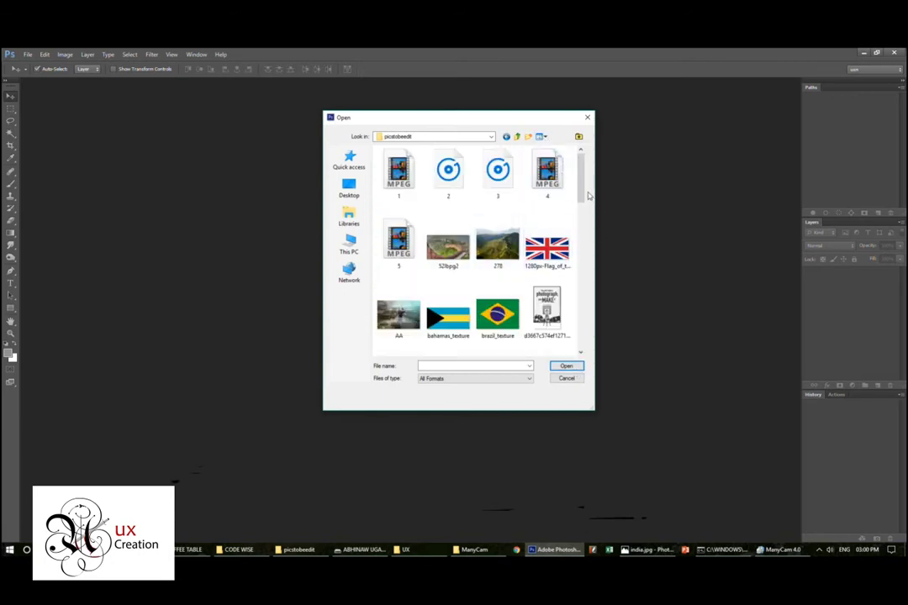
left_click_drag(581, 195, 591, 245)
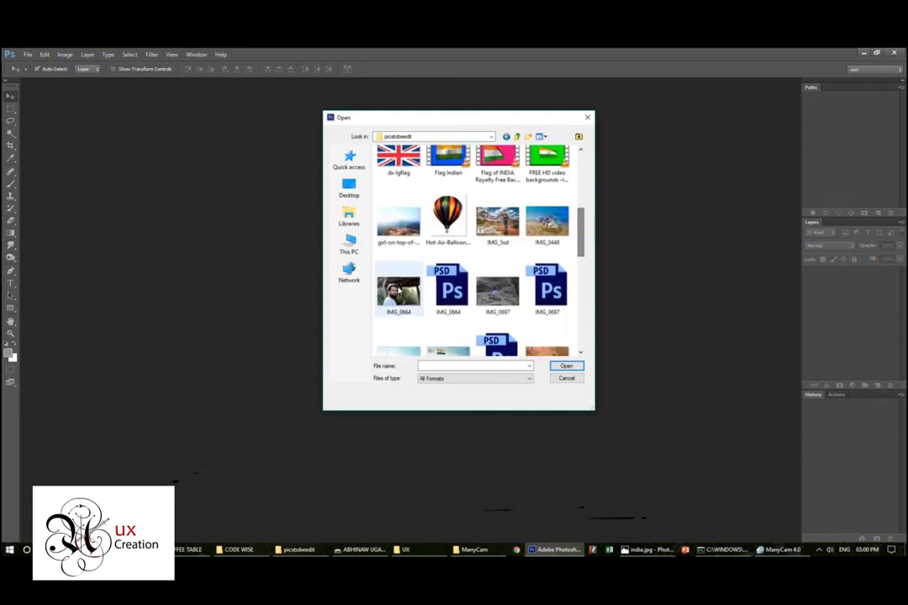
double_click(398, 290)
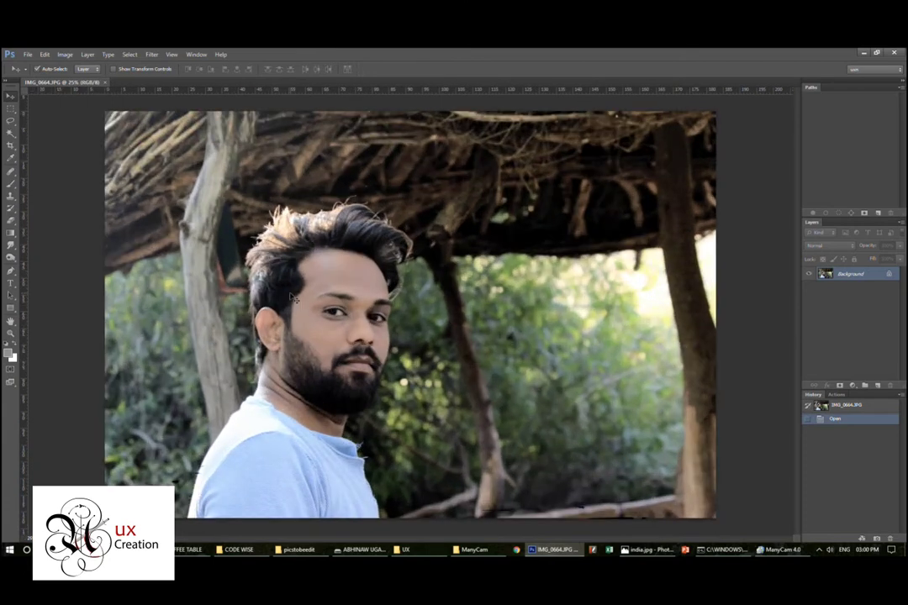
- Choose the Magic Wand with a tolerance of 30
scroll(294, 298, "up", 3)
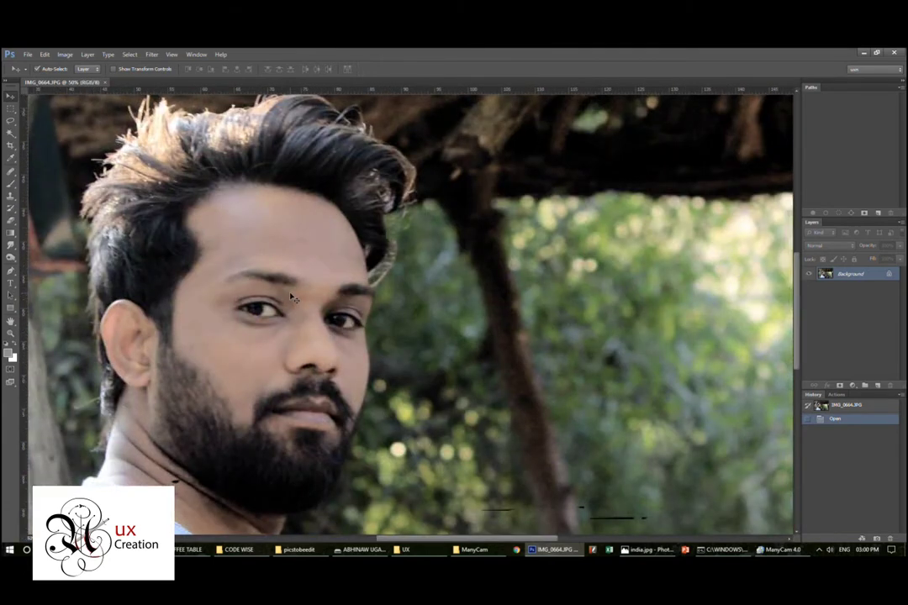
scroll(269, 228, "down", 1)
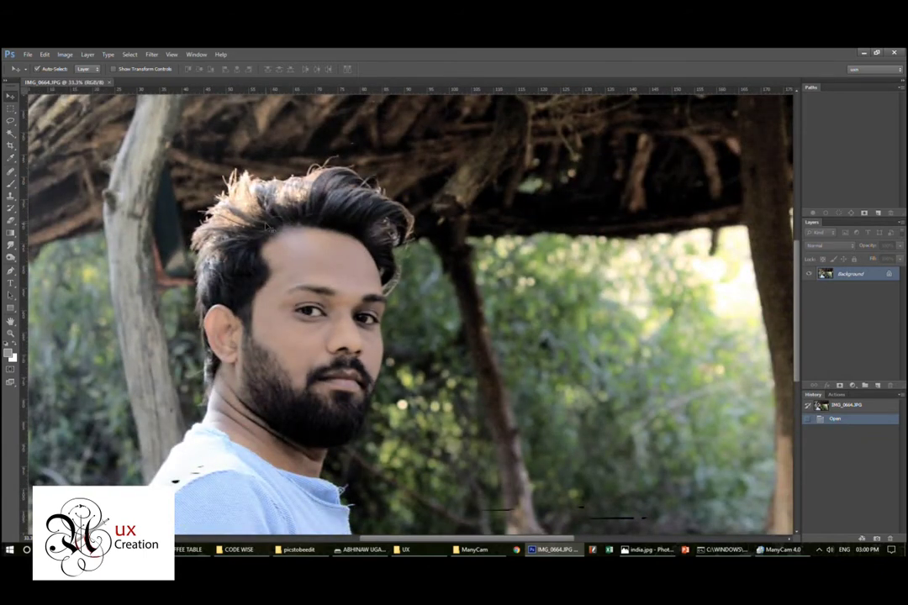
scroll(267, 227, "up", 1)
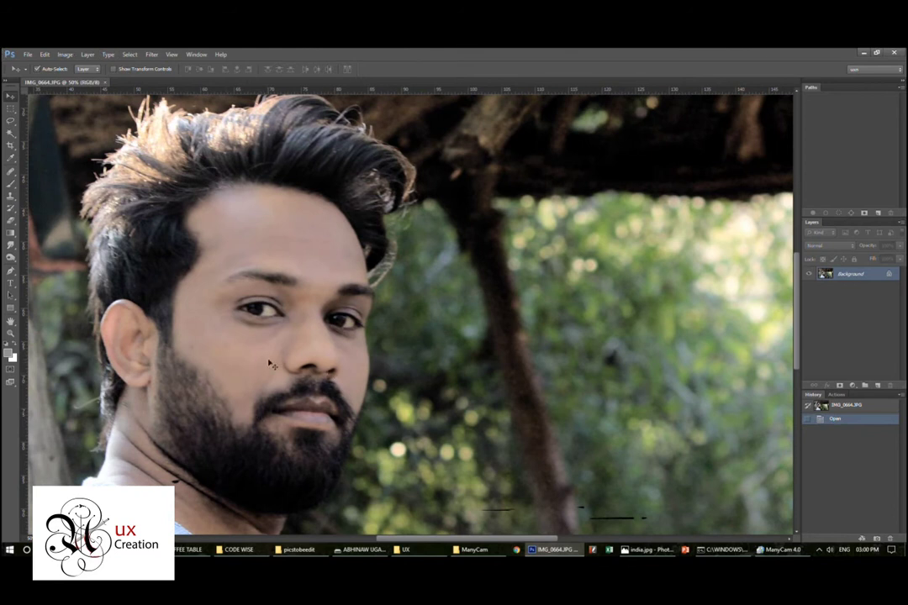
left_click(11, 133)
double_click(212, 68)
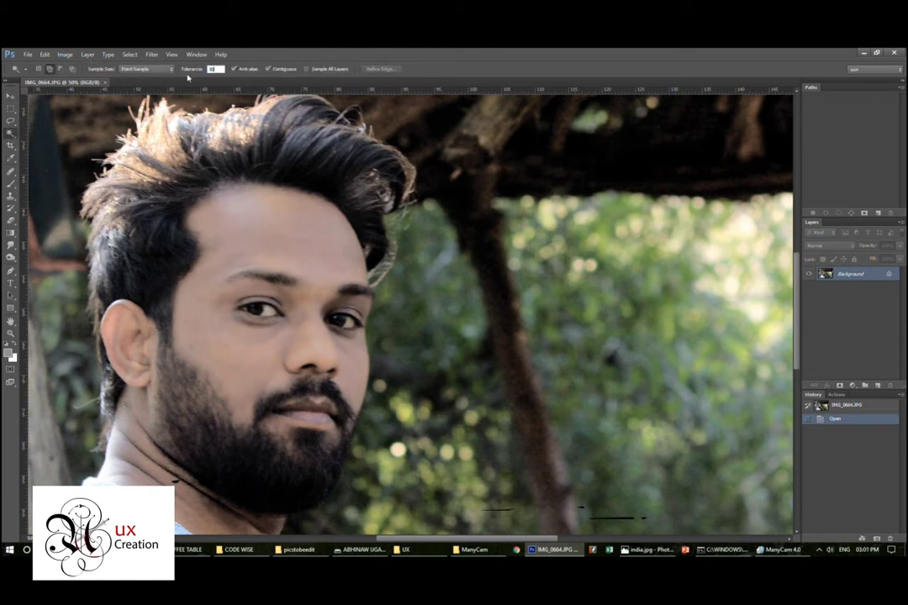
type("30")
- Select the face, forehead, nose, eye-area and cheek skin, removing the accidental lip pick
left_click(225, 246)
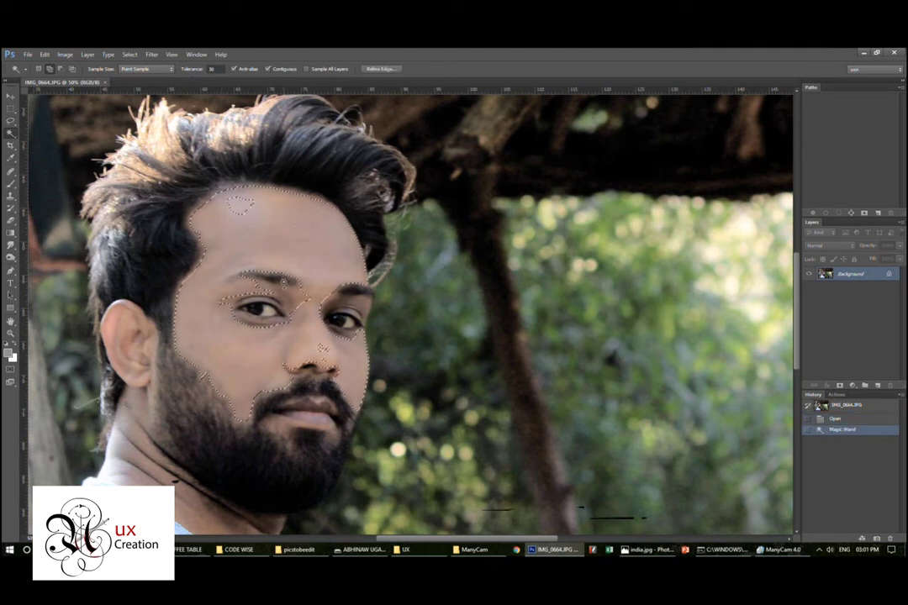
left_click(248, 212, "shift")
left_click(202, 180, "shift")
left_click(307, 279, "shift")
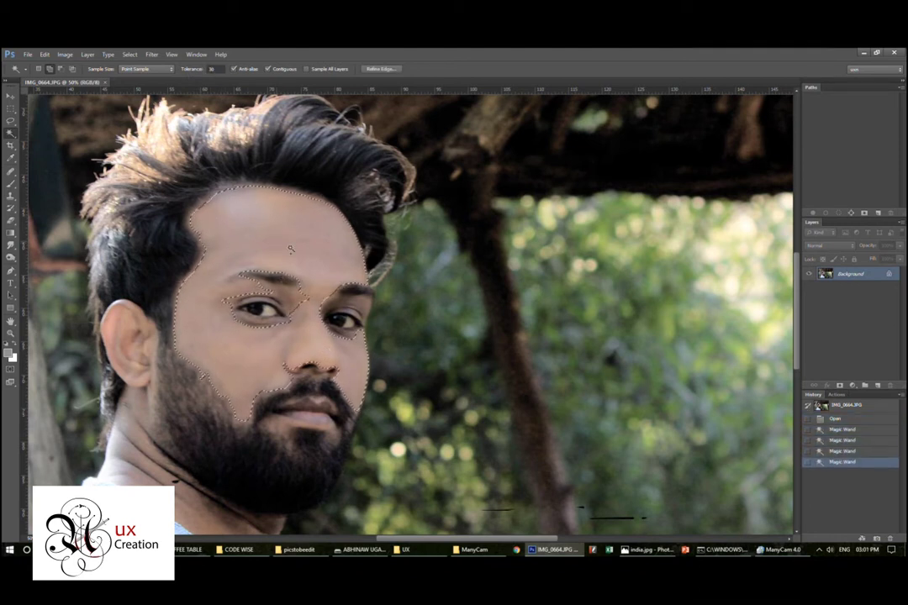
left_click(259, 285, "shift")
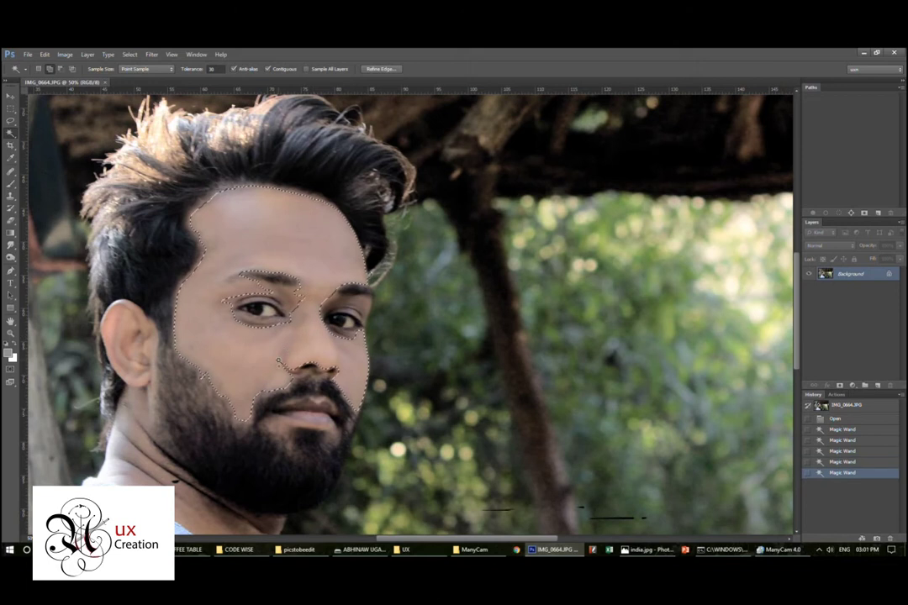
left_click(236, 299, "shift")
left_click(210, 383, "shift")
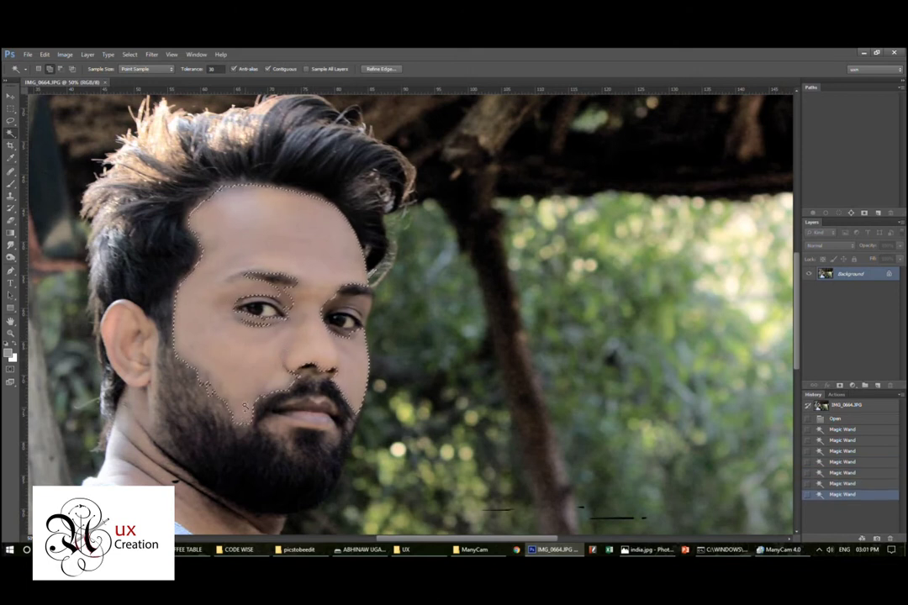
left_click(301, 420, "shift")
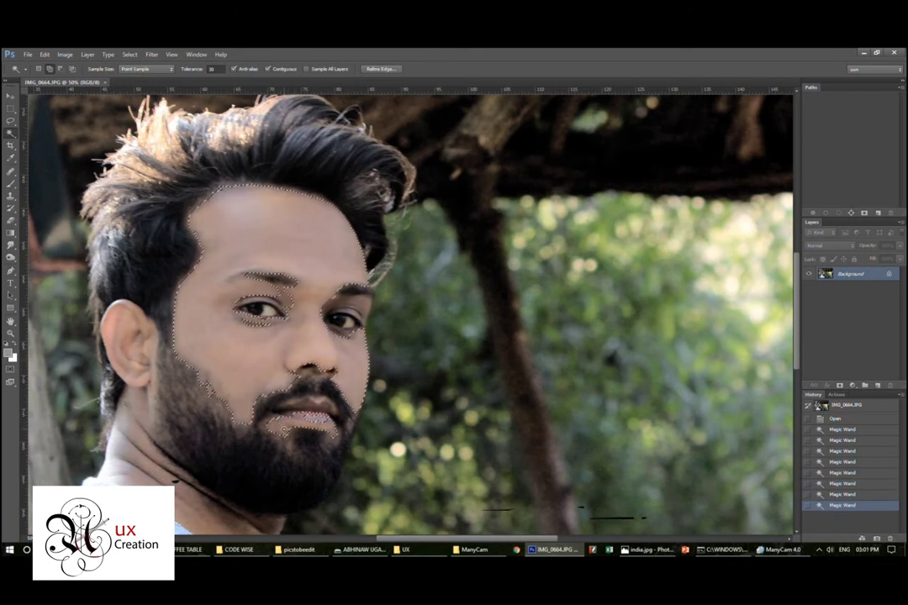
key("ctrl+z")
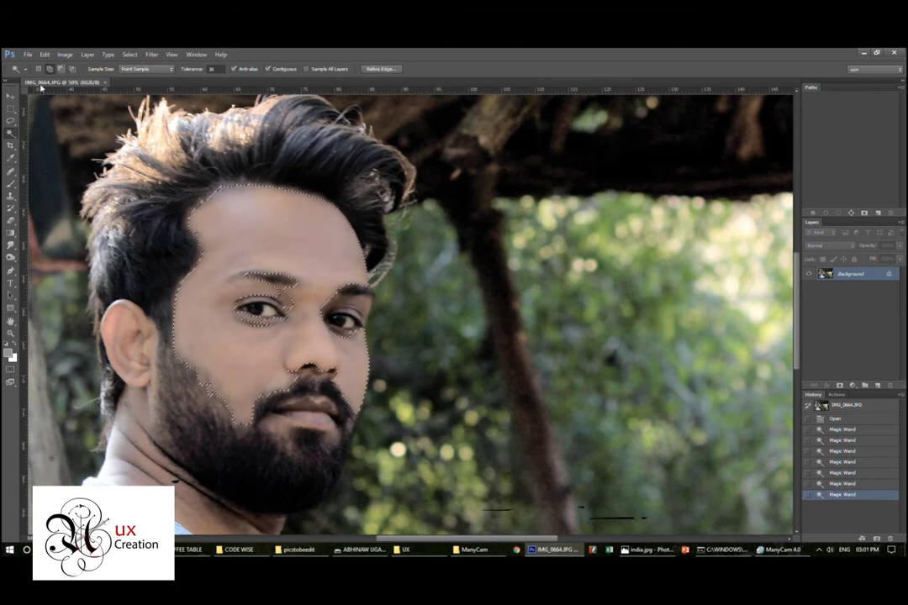
left_click(11, 121)
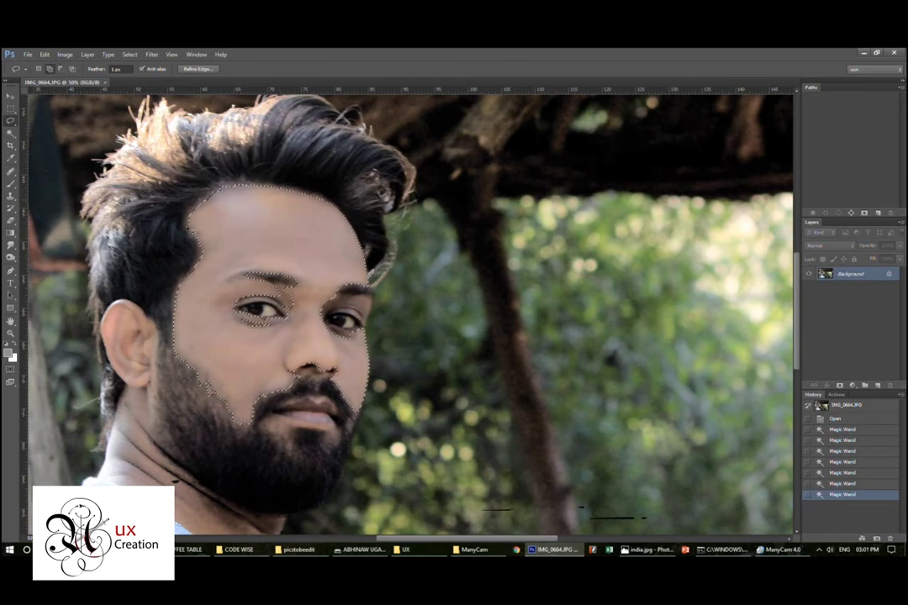
- Lasso-add the areas around both eyes, the nose, lips and beard edge
left_click_drag(336, 265, 343, 267)
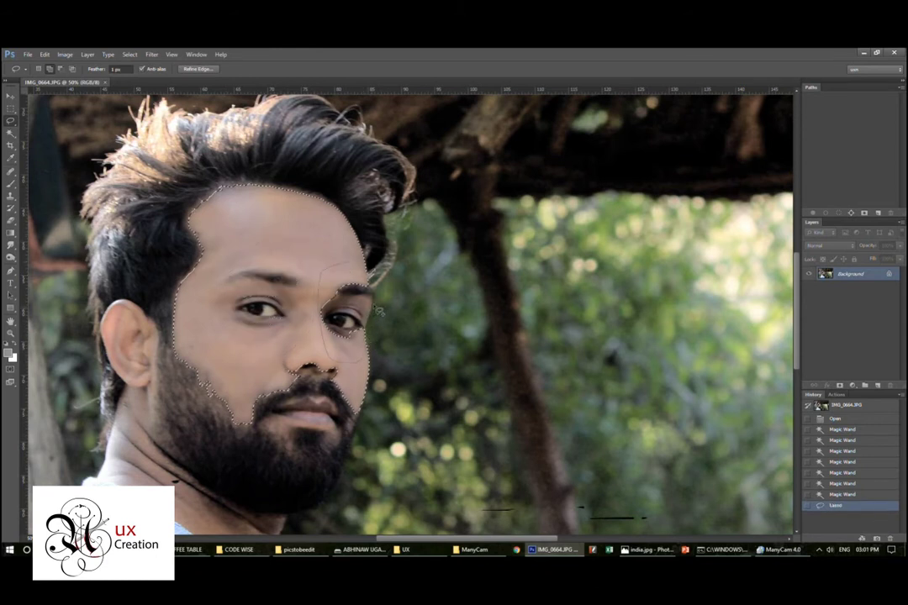
left_click_drag(322, 268, 224, 265)
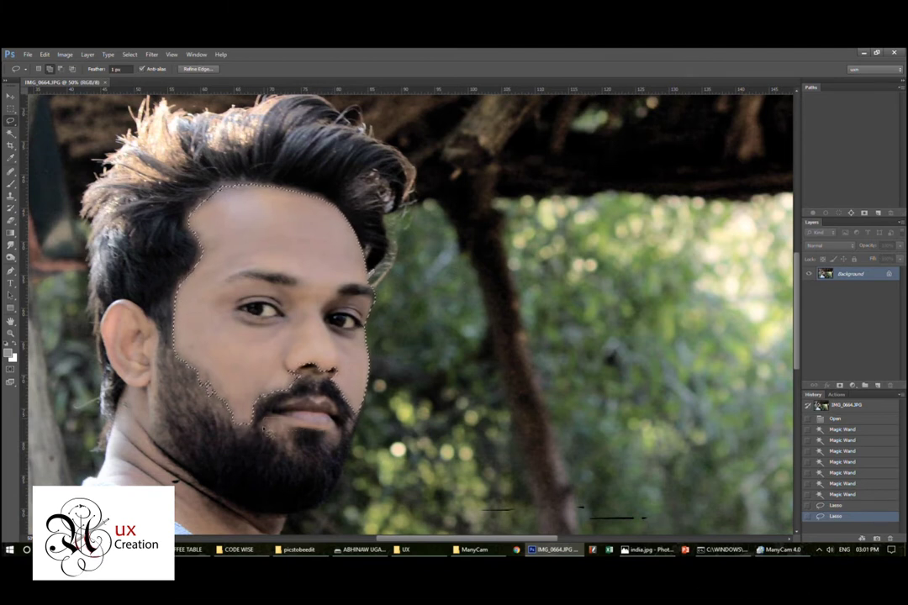
left_click_drag(263, 429, 339, 432)
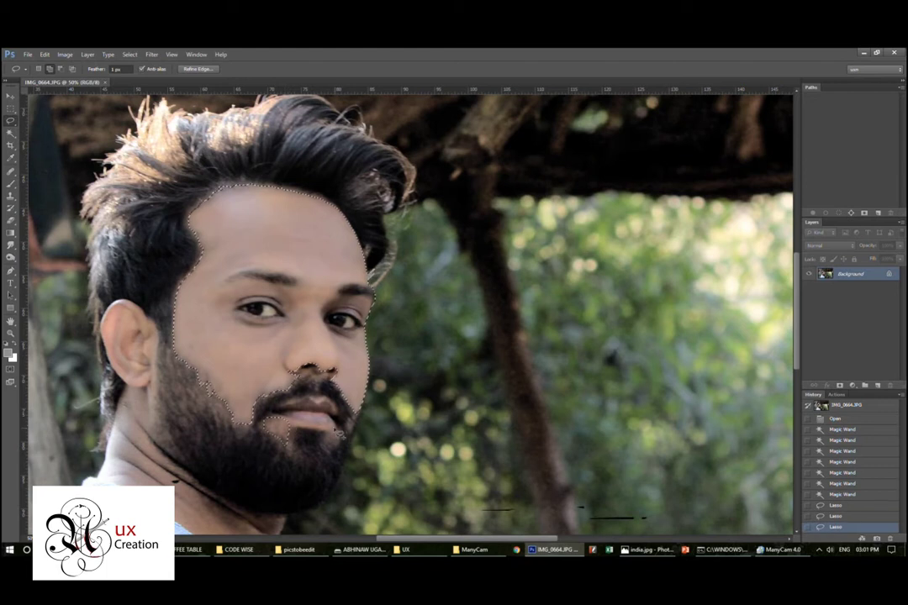
left_click_drag(284, 365, 290, 372)
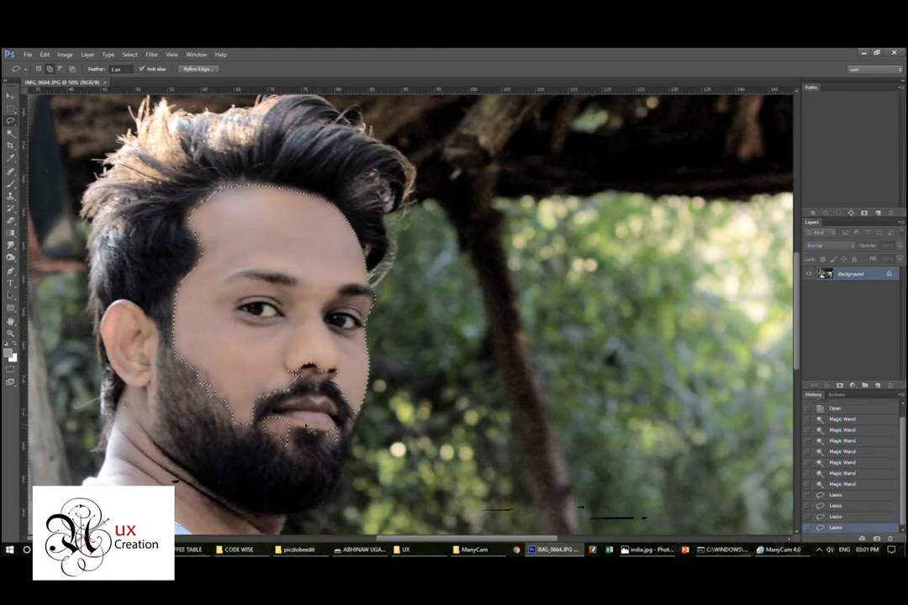
left_click_drag(259, 418, 338, 429)
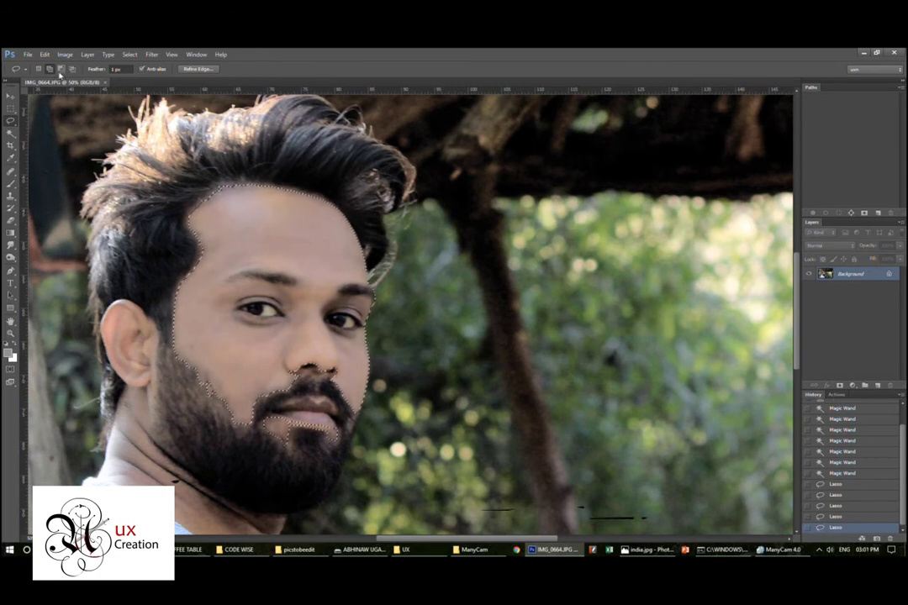
- Feather the face selection
right_click(248, 171)
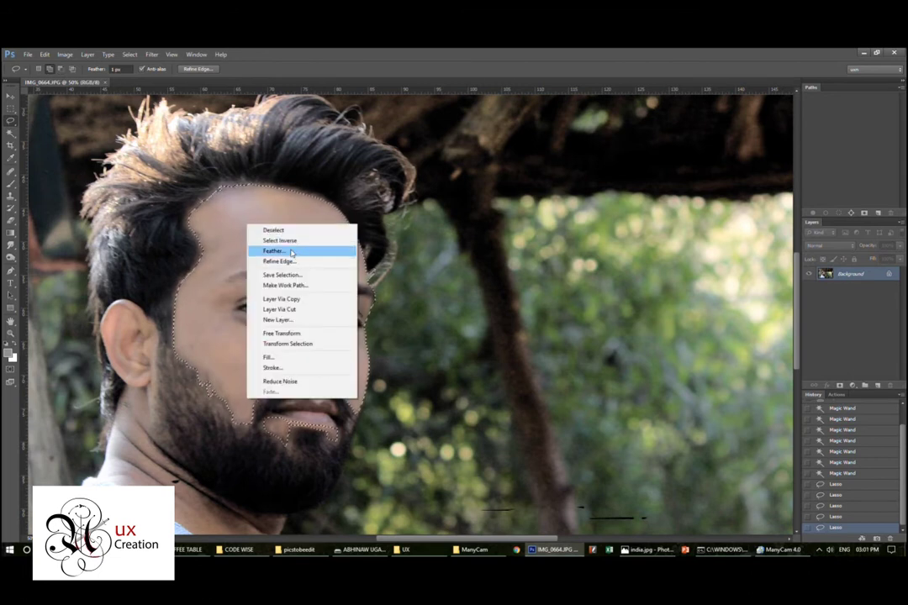
left_click(292, 250)
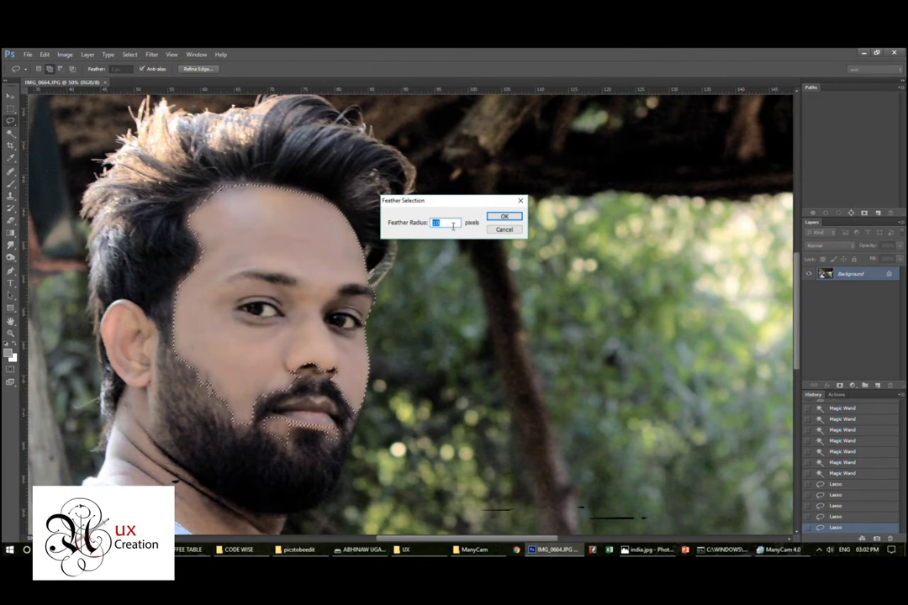
left_click(504, 216)
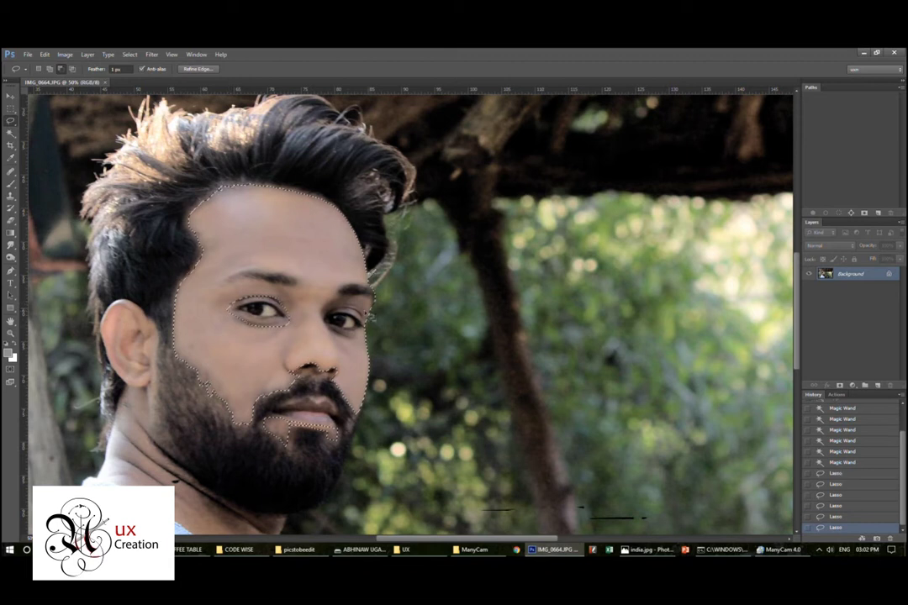
- Subtract both eyes, both eyebrows and the hair edge from the selection with the Lasso
left_click_drag(290, 326, 282, 320)
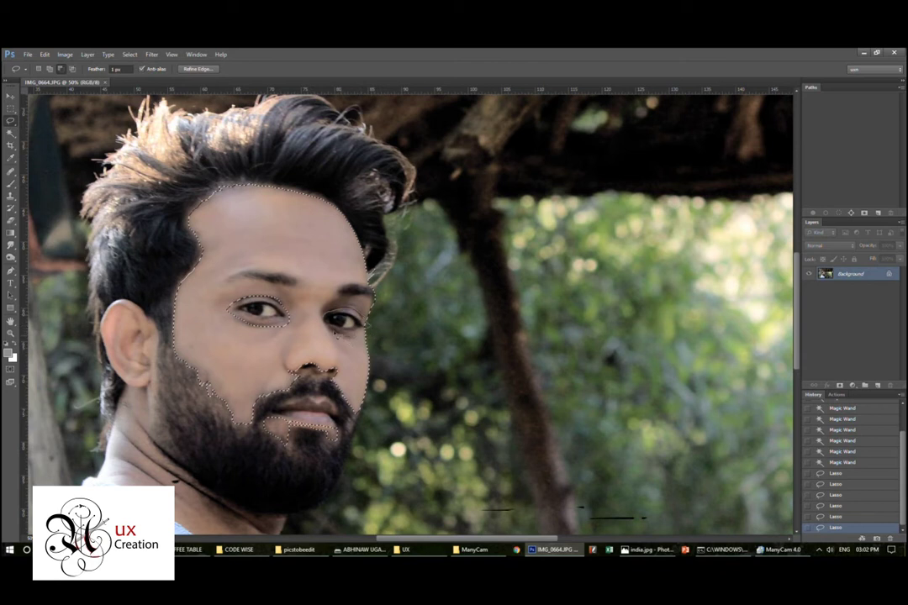
left_click_drag(328, 319, 334, 326)
left_click_drag(370, 286, 380, 293)
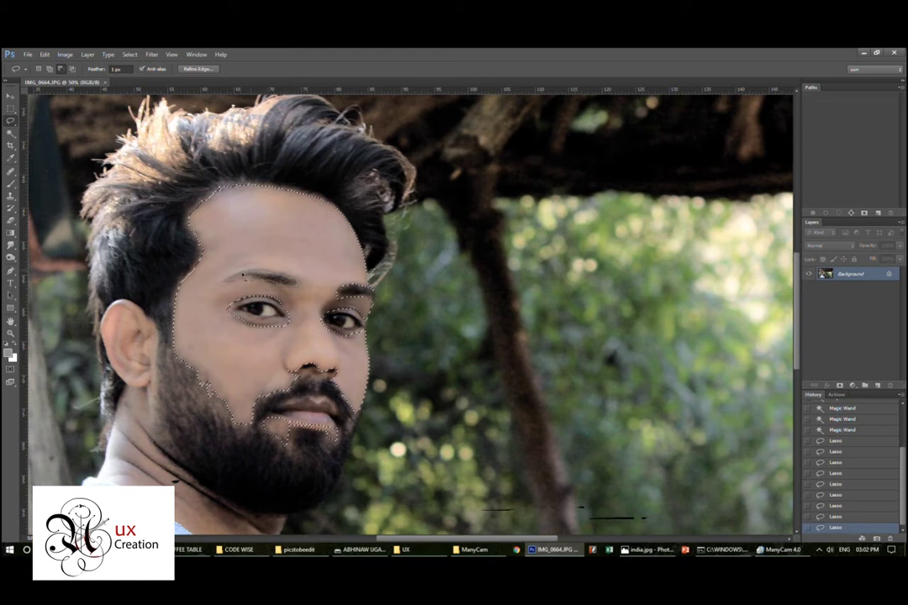
left_click_drag(290, 288, 225, 284)
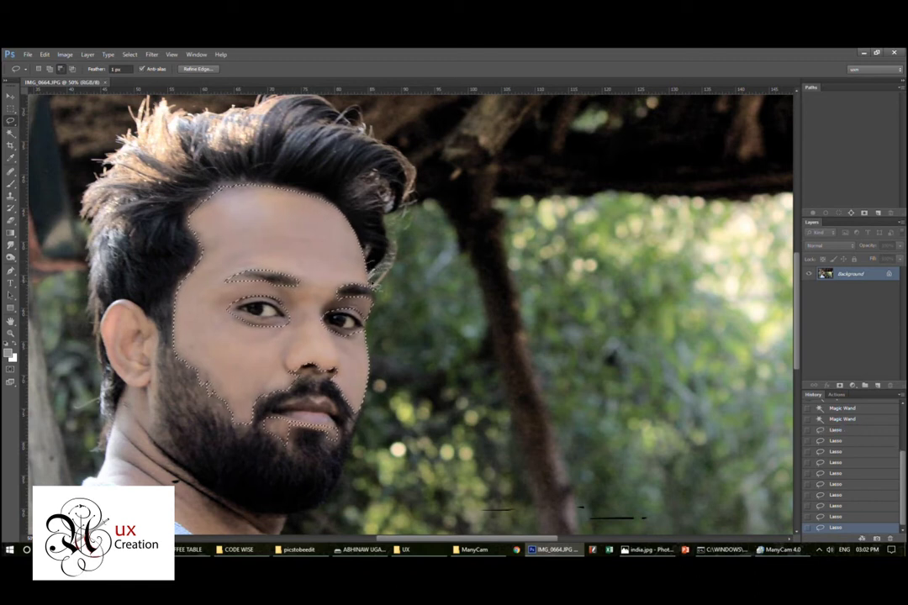
left_click_drag(393, 257, 380, 272)
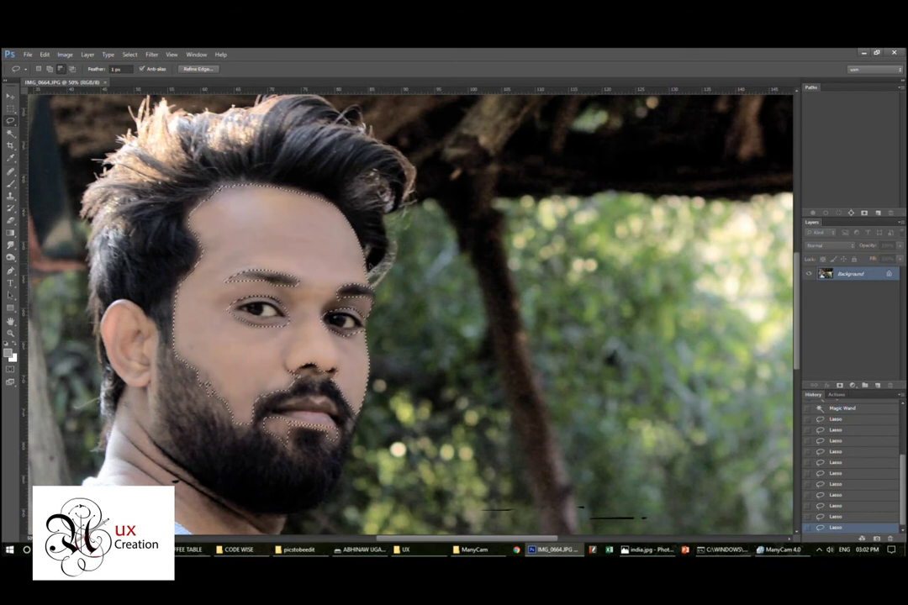
- Feather the trimmed face selection again
right_click(239, 223)
left_click(273, 253)
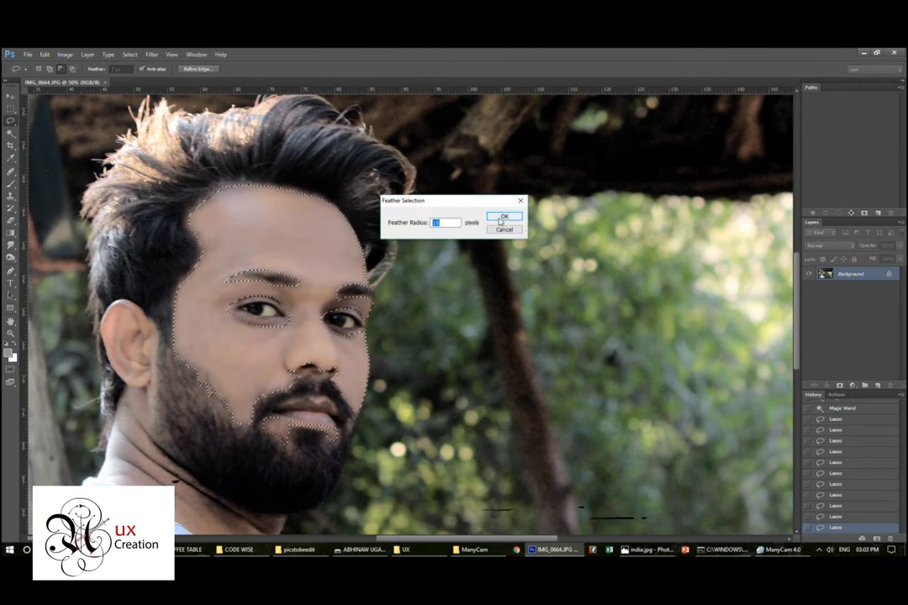
left_click(499, 219)
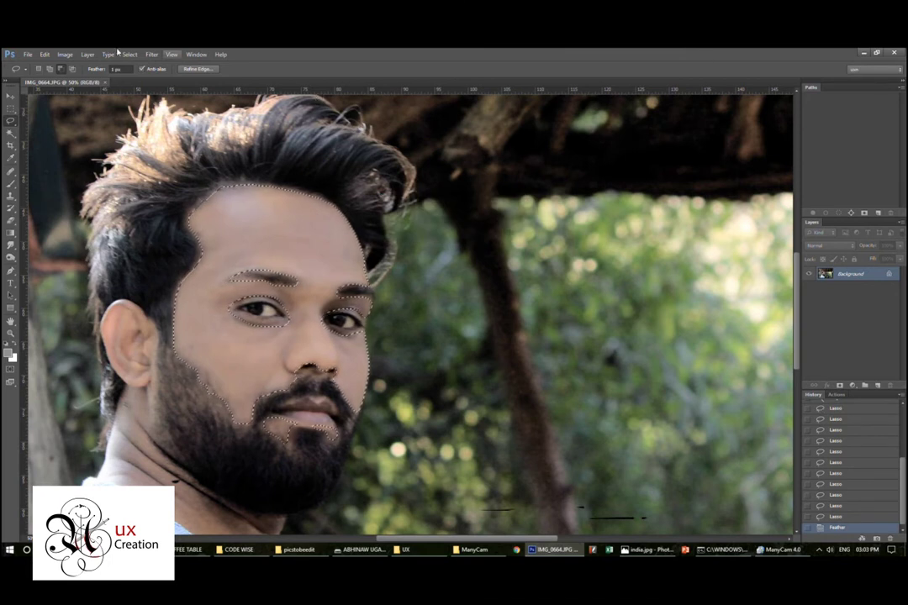
- Copy and paste the face skin onto a new Layer 1, keeping the Background visible
left_click(65, 54)
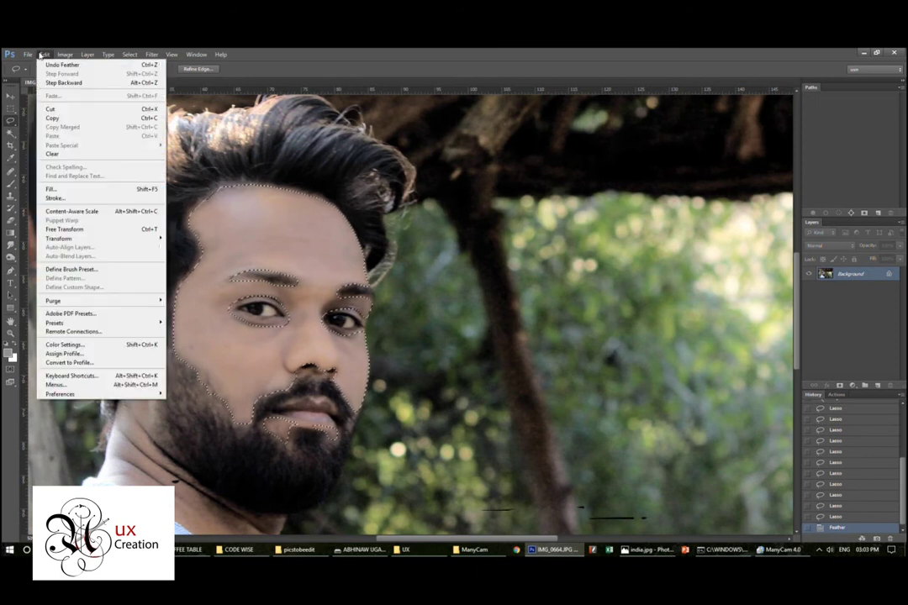
left_click(60, 123)
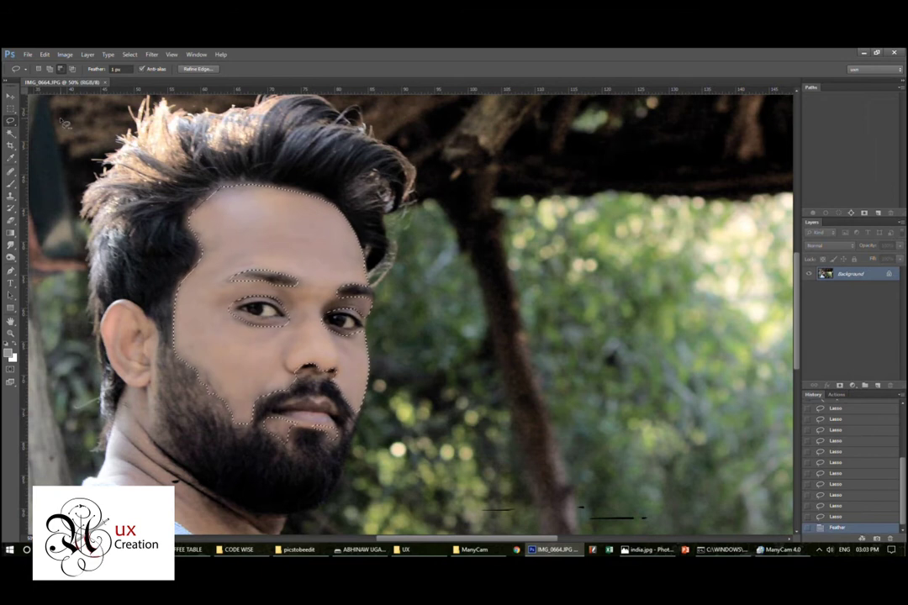
left_click(44, 54)
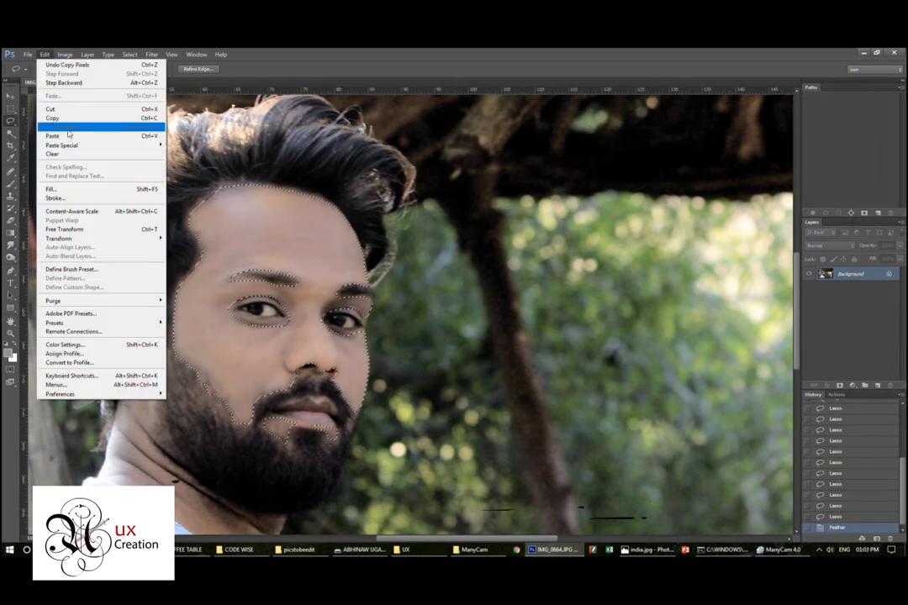
left_click(68, 134)
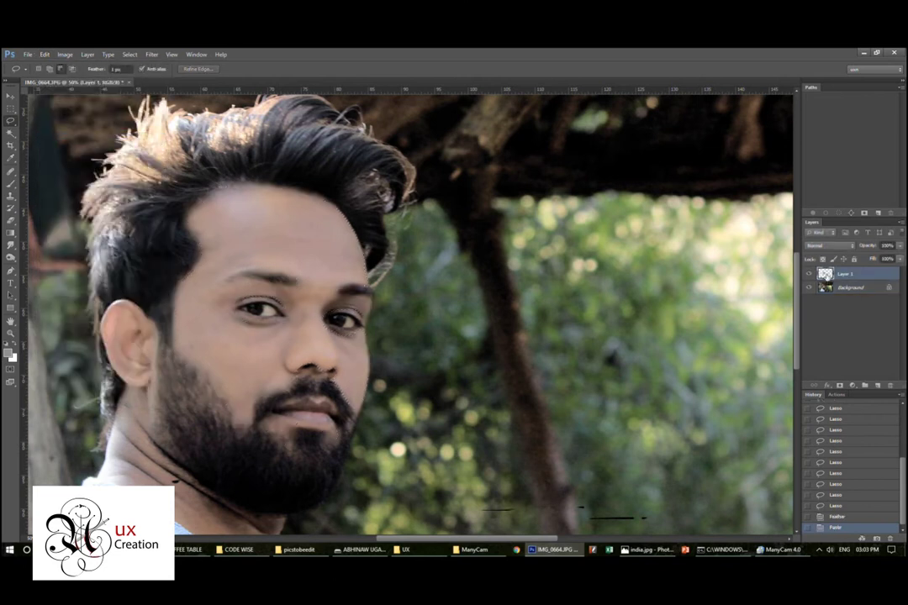
left_click(808, 288)
left_click(66, 56)
mouse_move(79, 78)
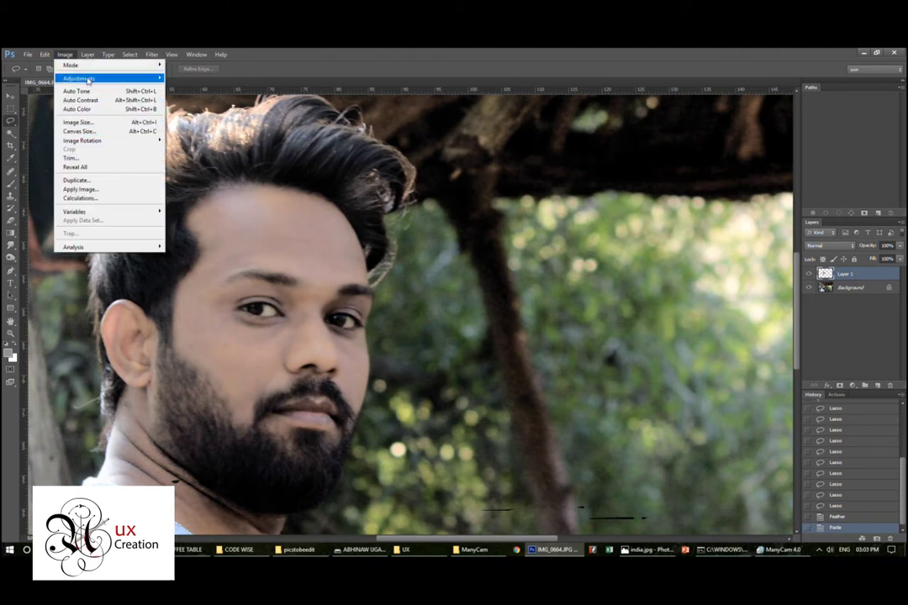
- Apply an Auto Black & White adjustment to Layer 1's face skin
left_click(220, 55)
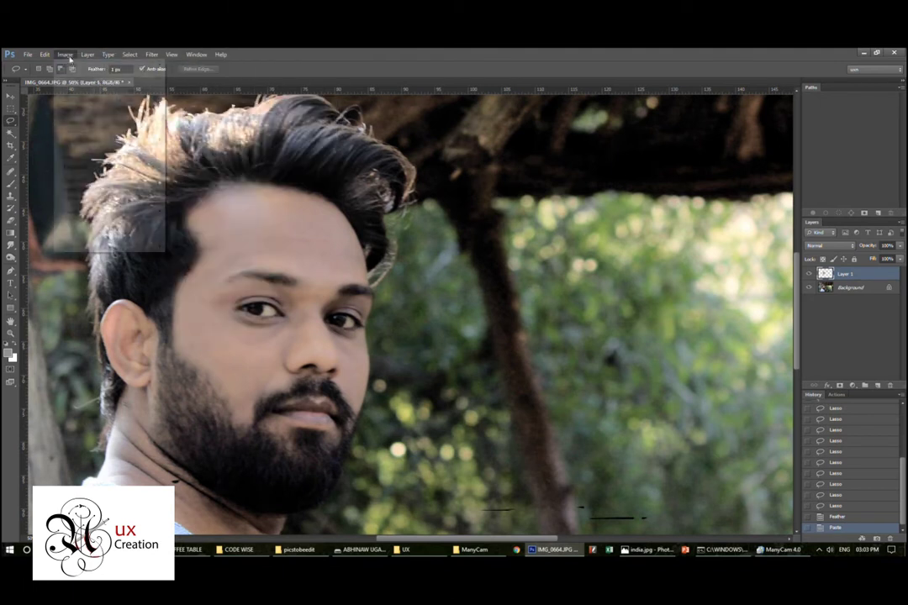
left_click(64, 54)
mouse_move(79, 79)
left_click(193, 145)
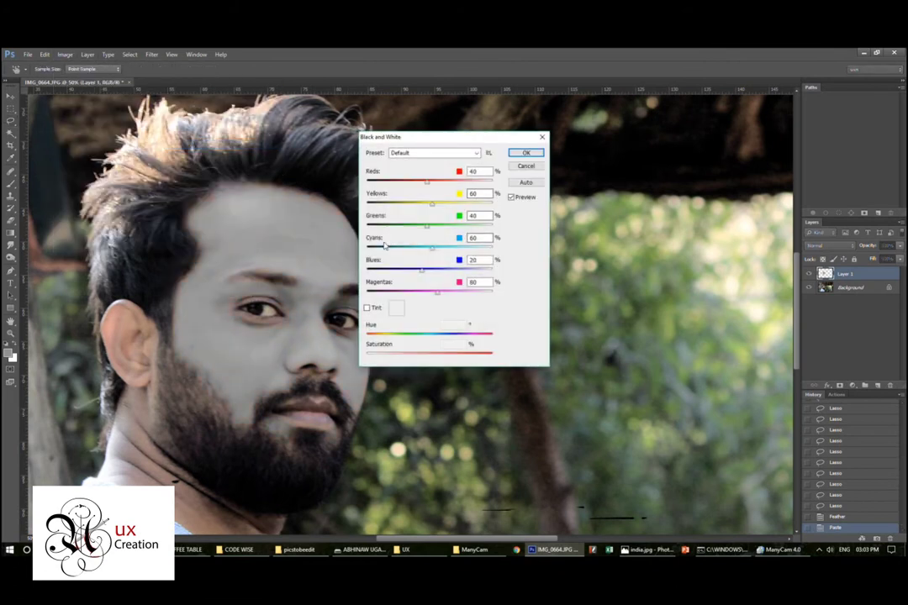
left_click(526, 184)
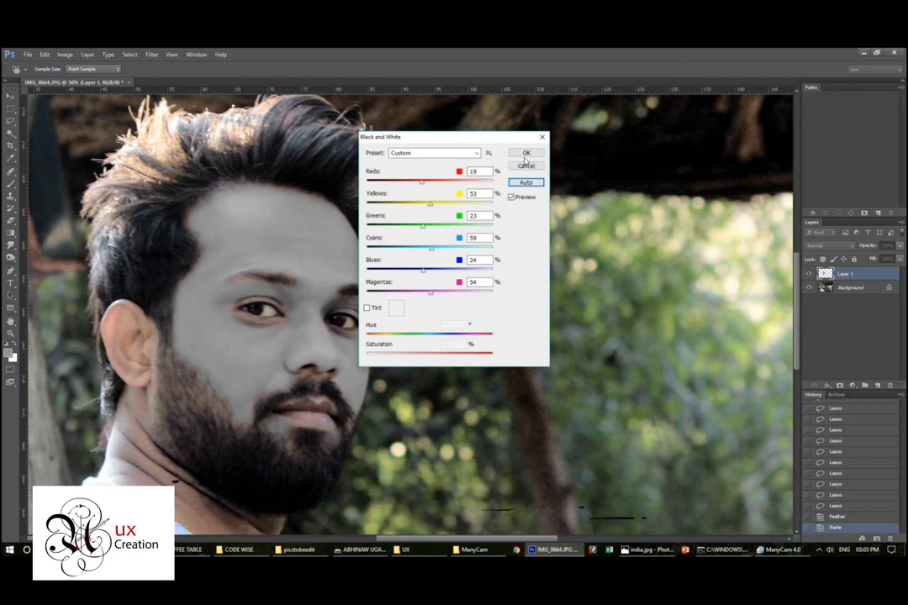
left_click(525, 153)
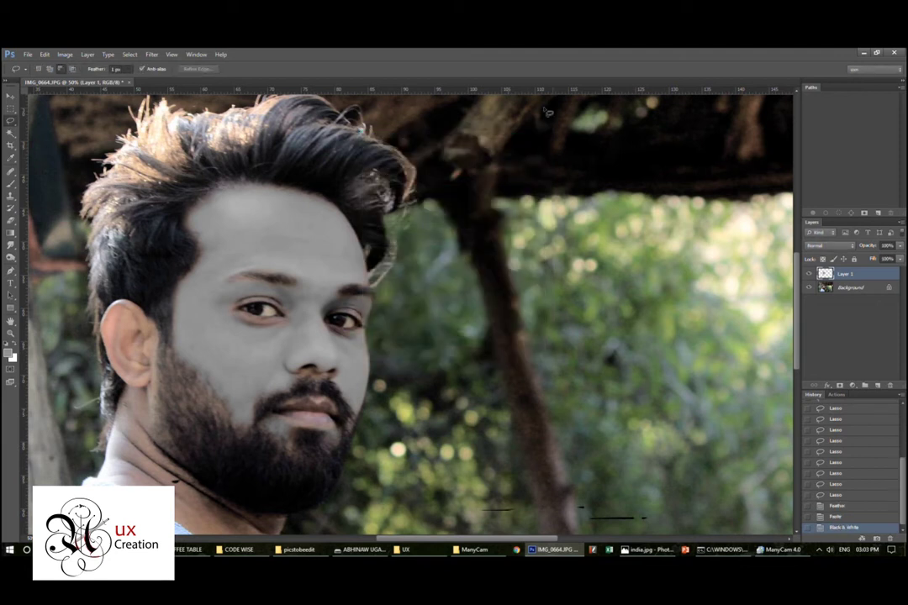
key("ctrl+minus")
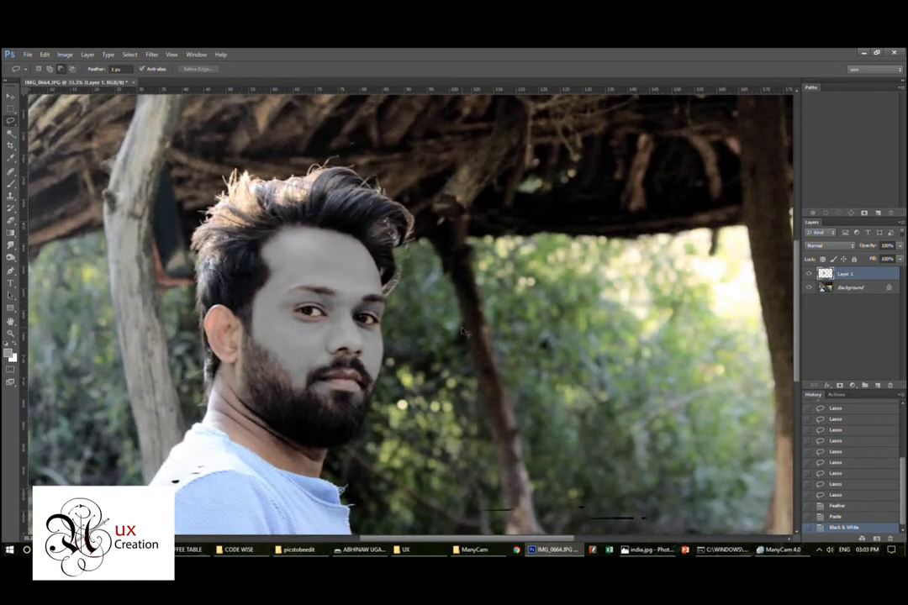
key("ctrl+plus")
key("ctrl+minus")
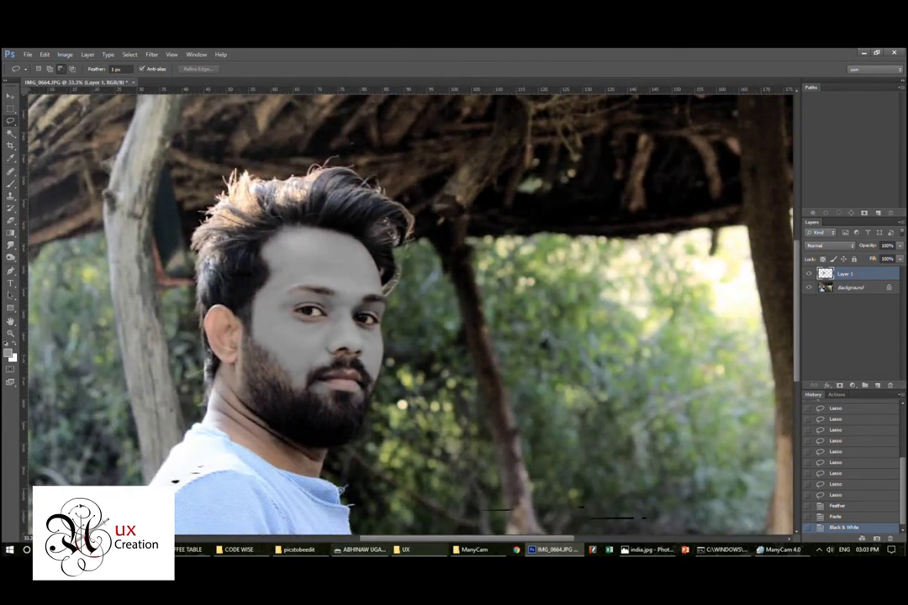
- Drag india-flag-a4 from the picstobeedit folder into the Photoshop portrait
left_click(299, 548)
left_click_drag(151, 274, 234, 496)
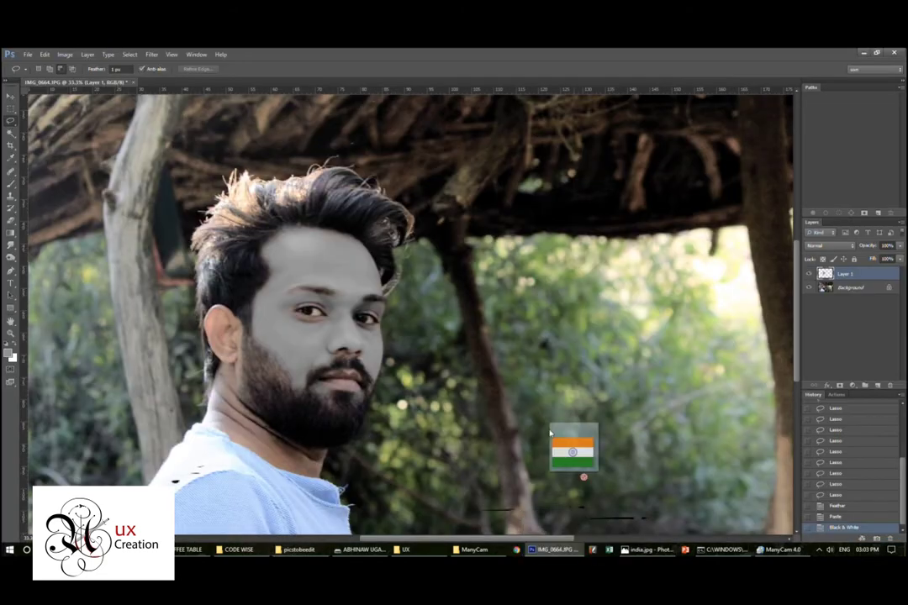
mouse_move(234, 496)
left_mouse_down()
mouse_move(315, 379)
mouse_move(312, 318)
left_mouse_up()
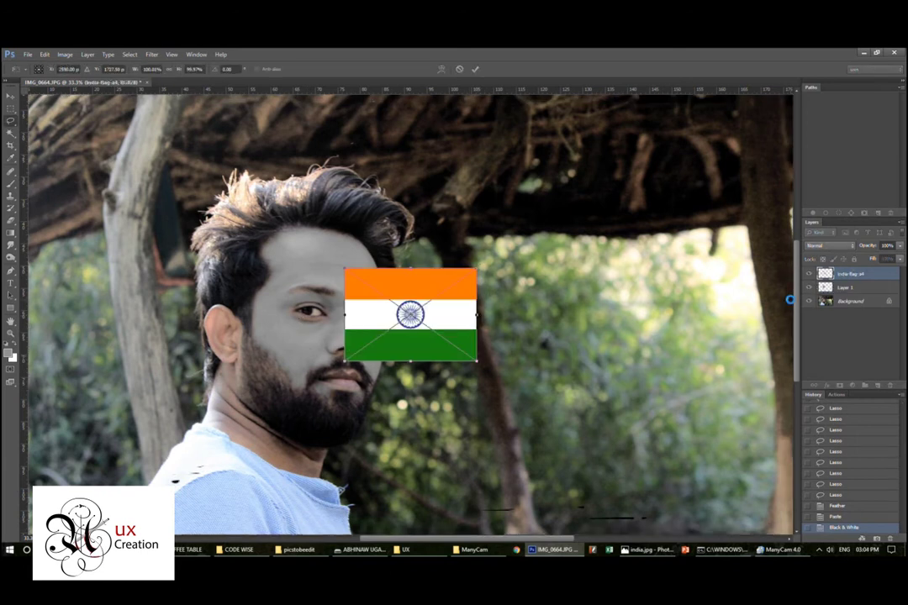
- Place and rasterize the India flag layer and set its blend mode to Multiply
key("Return")
right_click(869, 276)
left_click(790, 313)
left_click(828, 245)
left_click(813, 287)
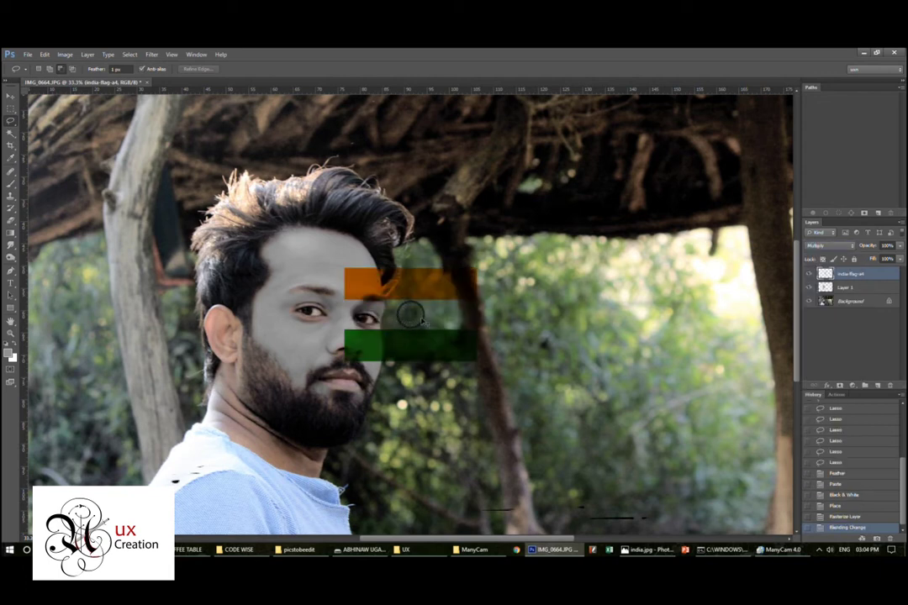
- Enlarge the flag and move it up and left to cover the face and hair
key("ctrl+t")
left_click_drag(479, 364, 557, 415)
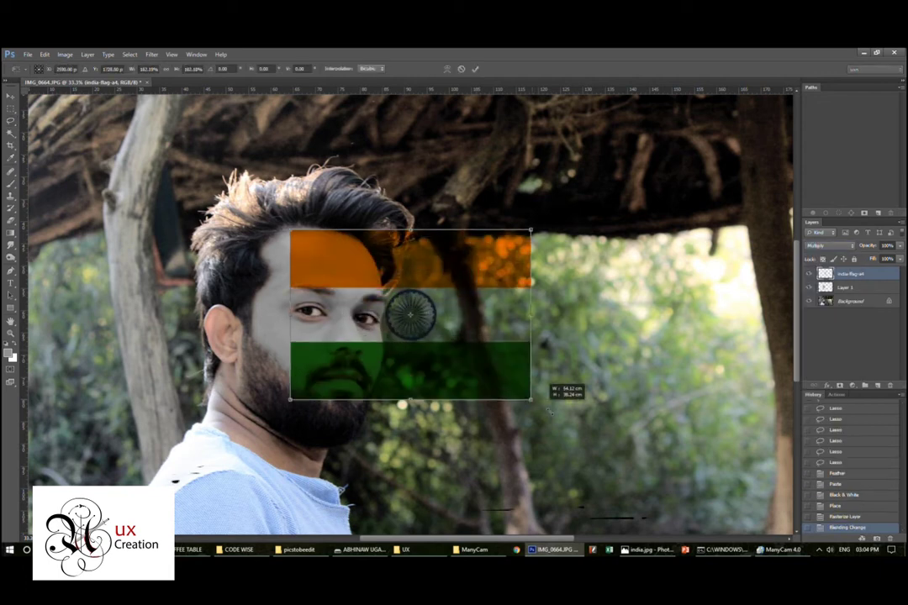
mouse_move(479, 379)
left_mouse_down()
mouse_move(388, 366)
mouse_move(379, 375)
left_mouse_up()
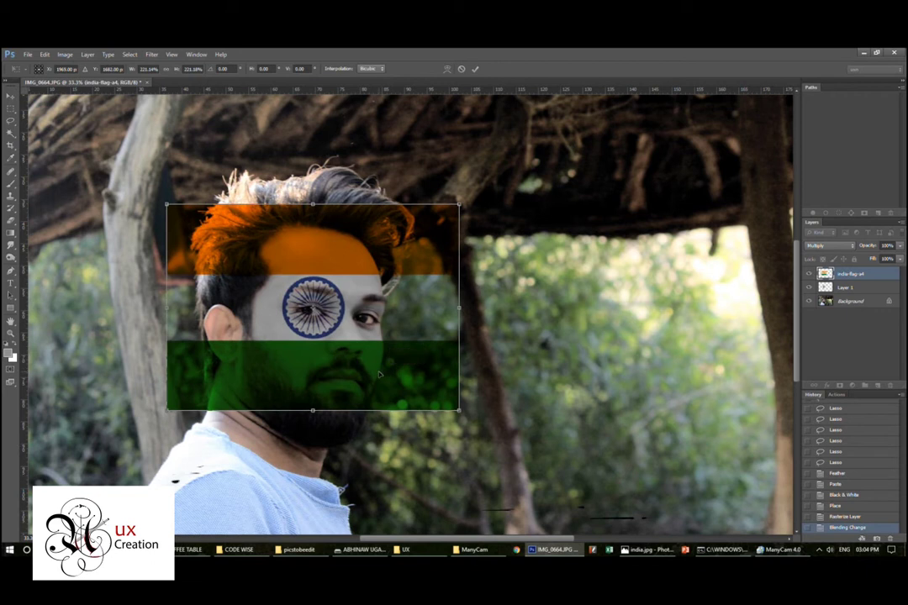
key("Return")
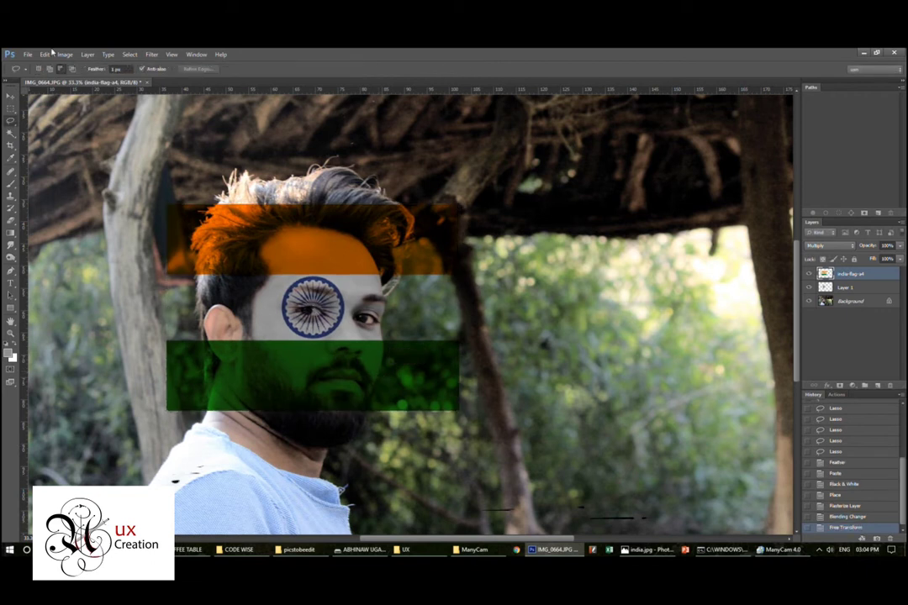
- Set the India flag layer to Overlay blending and clip it to the face layer
left_click(827, 245)
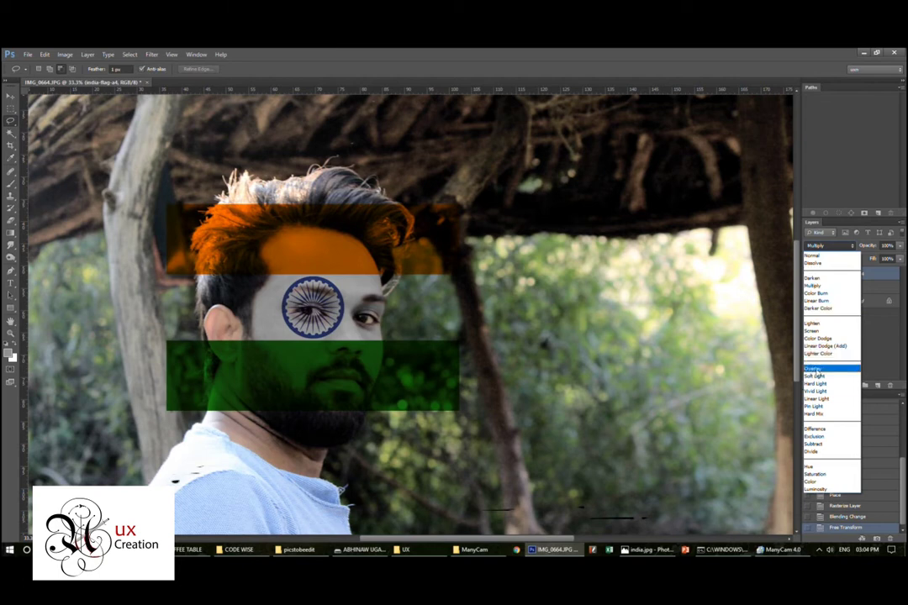
left_click(814, 370)
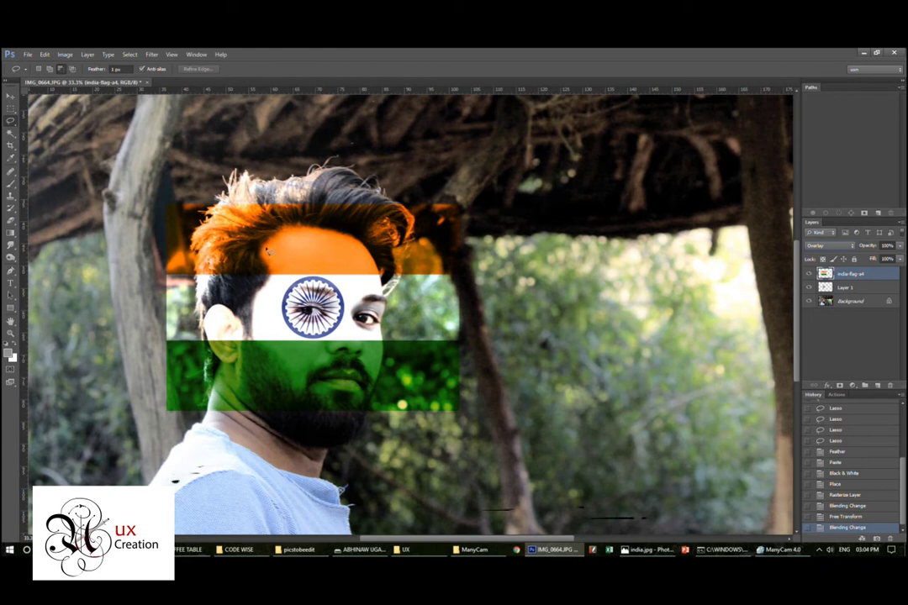
right_click(837, 276)
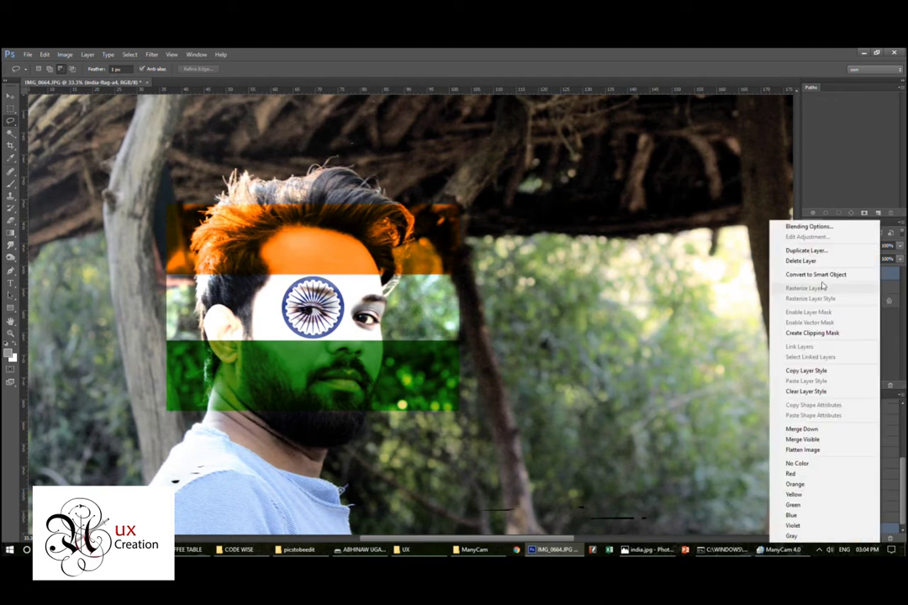
left_click(822, 334)
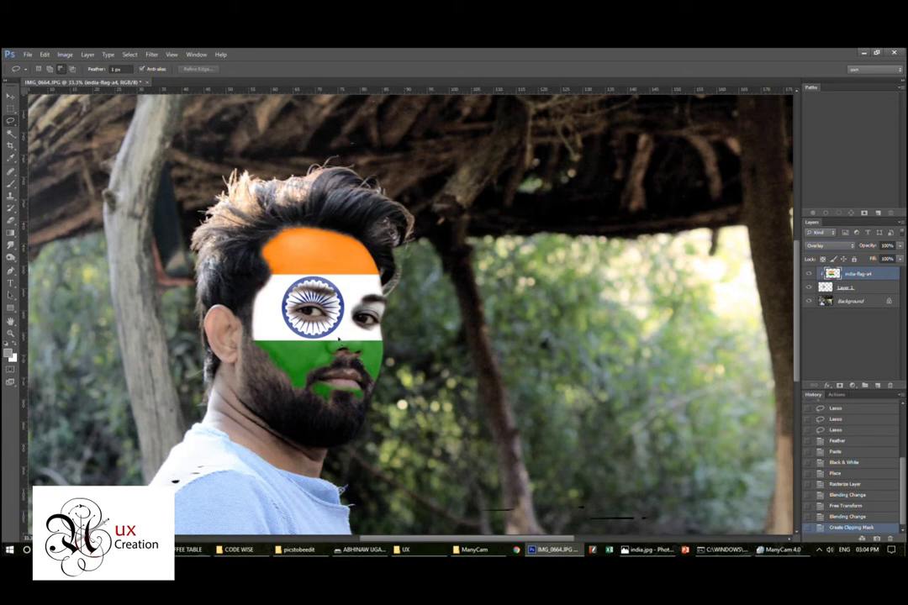
- Zoom in on the face and lower the India flag layer's opacity to about 90%
key("ctrl+plus")
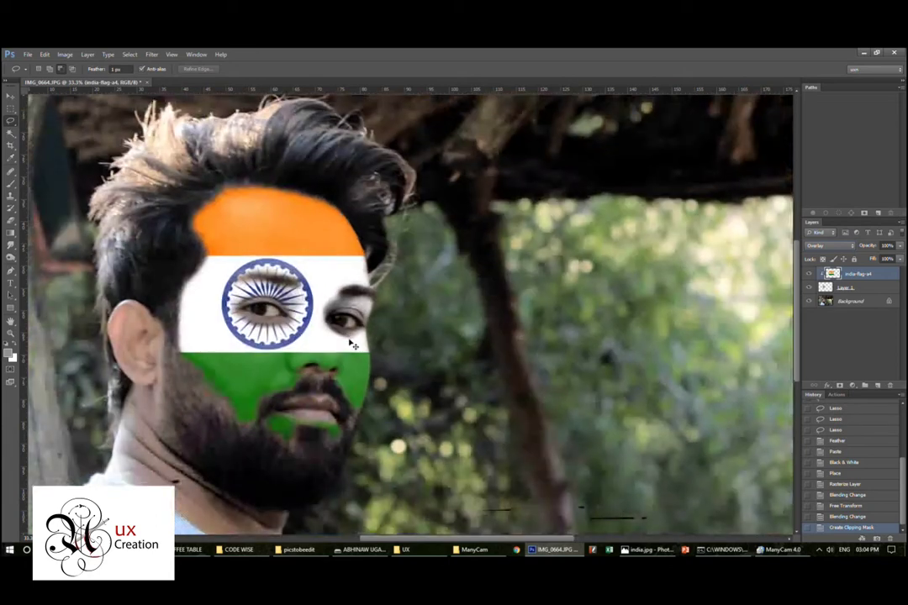
key("ctrl+plus")
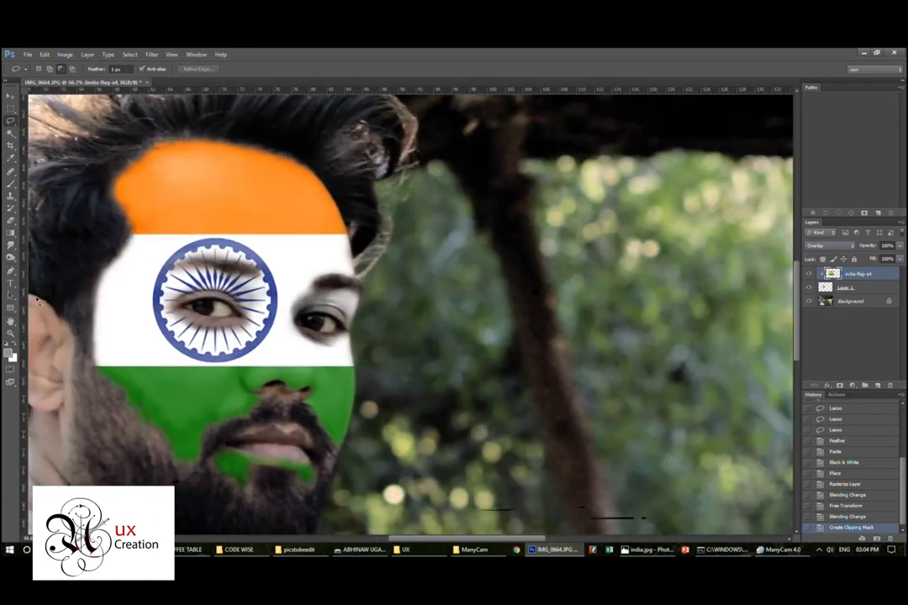
scroll(240, 378, "down", 1)
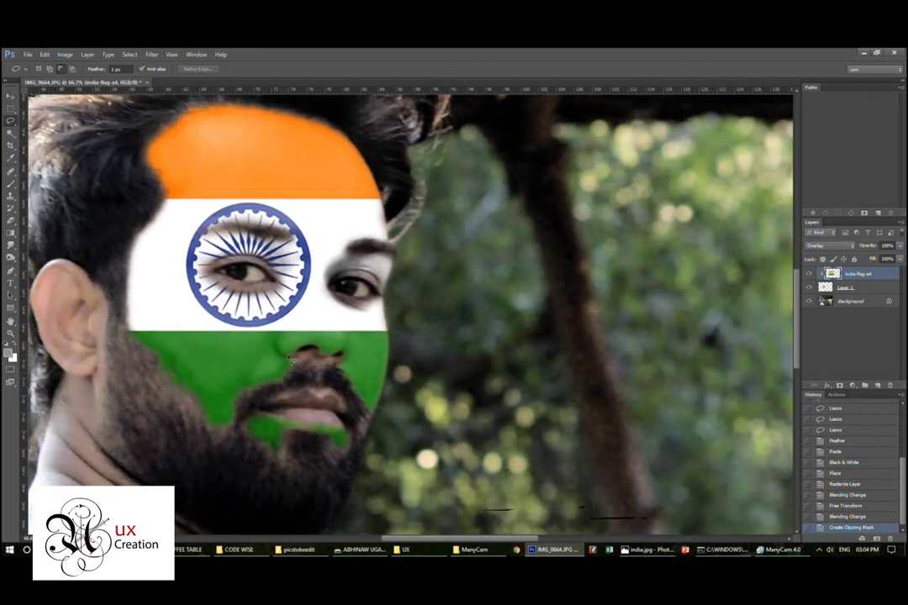
left_click(900, 246)
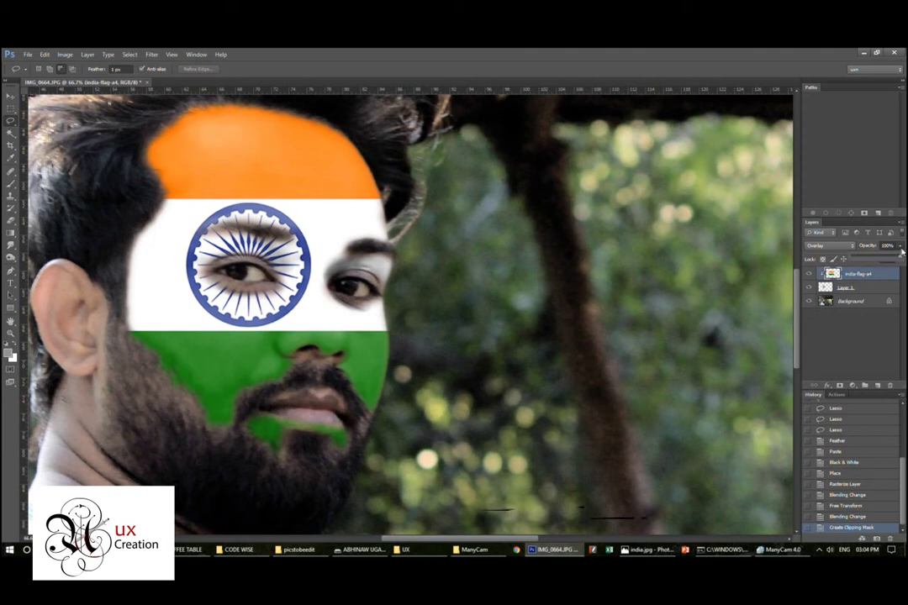
mouse_move(898, 258)
left_mouse_down()
mouse_move(886, 262)
mouse_move(895, 264)
left_mouse_up()
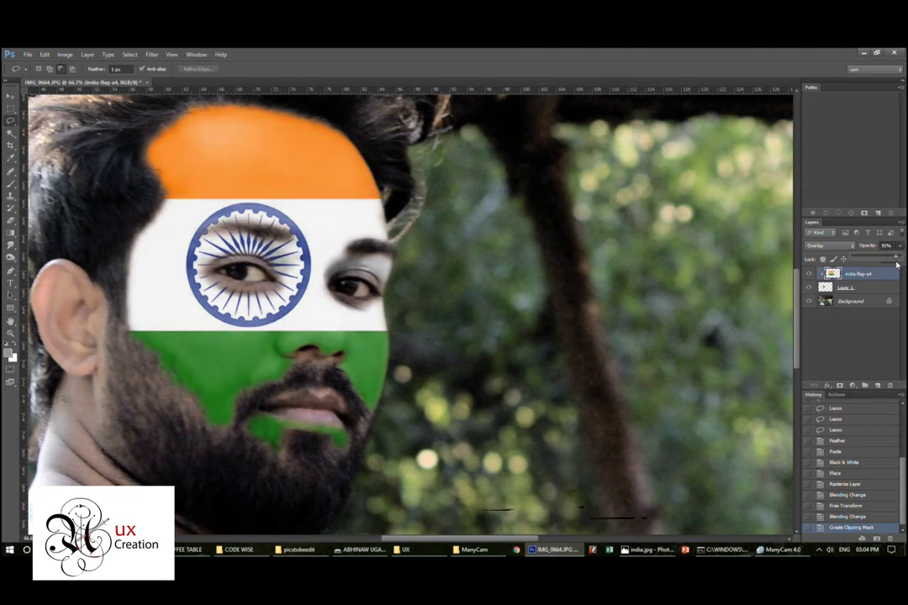
left_click(844, 287)
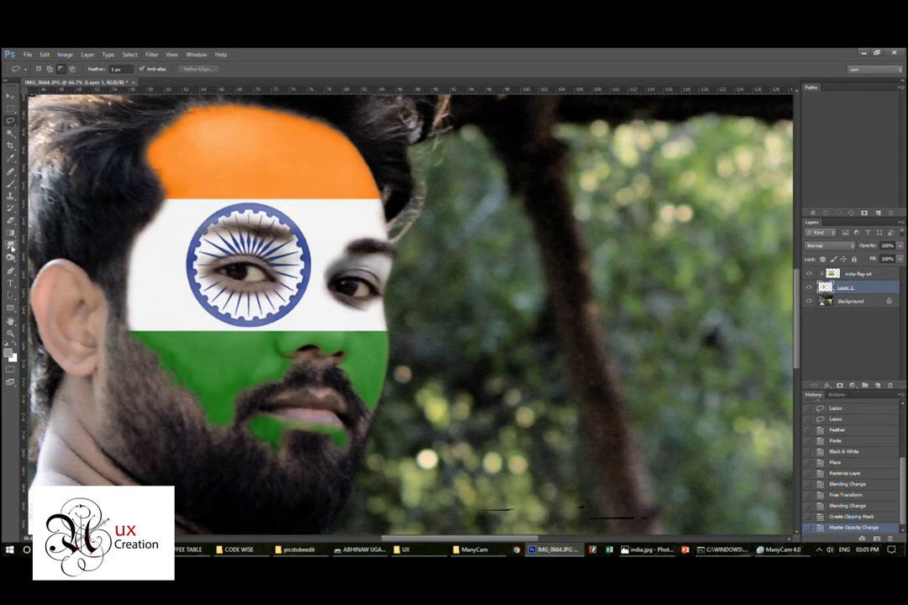
- Blur the India flag's band edges on the india-flag-a4 layer with 50%-strength Blur Tool strokes
left_click(11, 245)
left_click(44, 243)
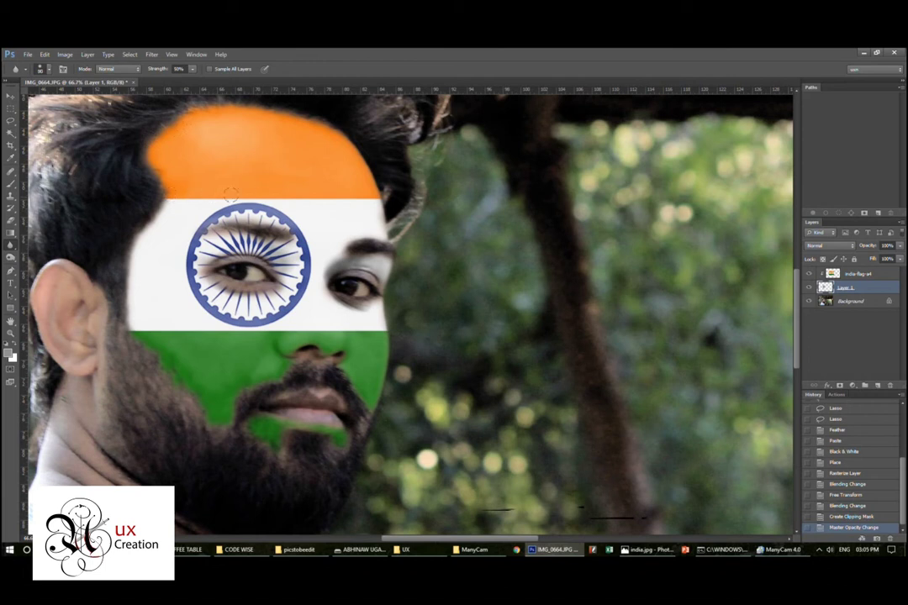
left_click_drag(357, 191, 307, 164)
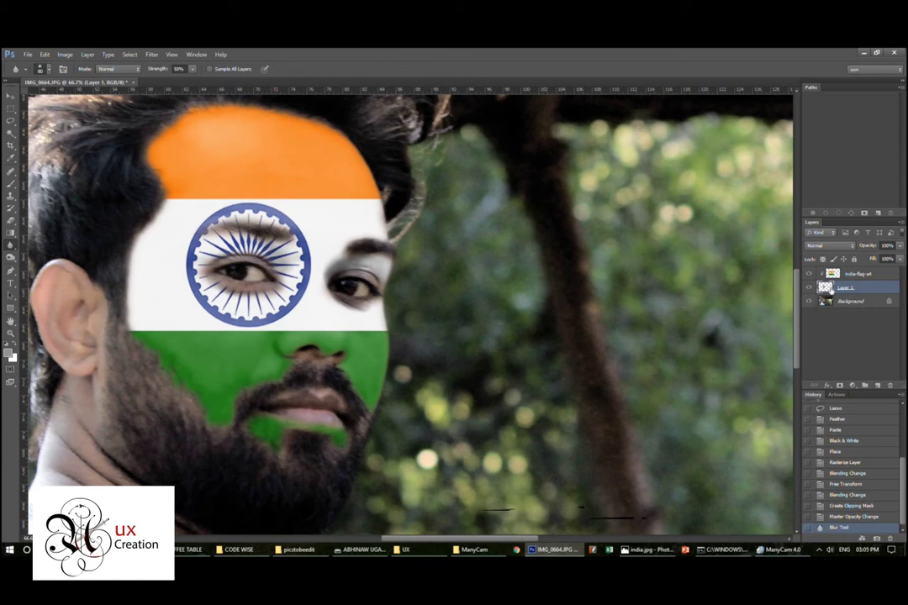
left_click(833, 275)
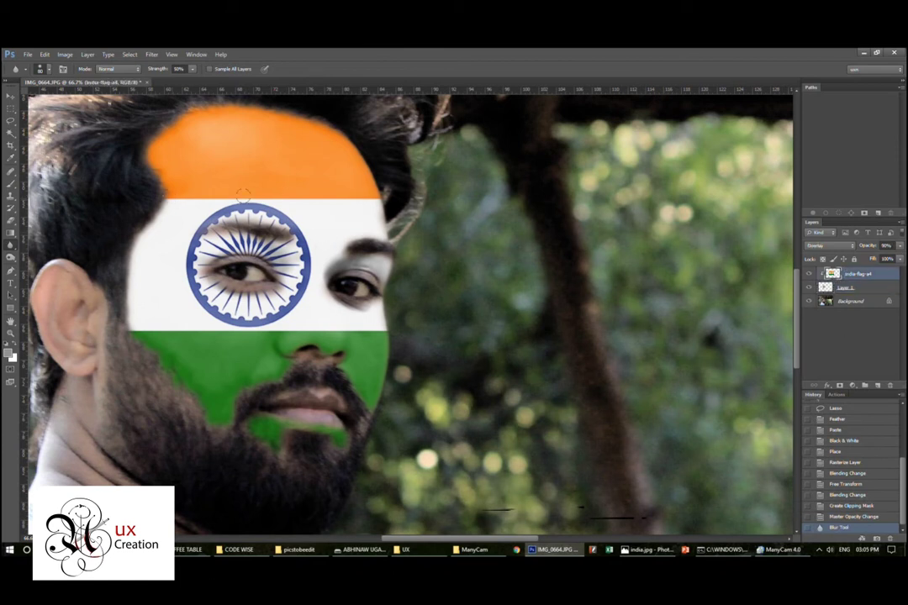
left_click_drag(360, 200, 278, 318)
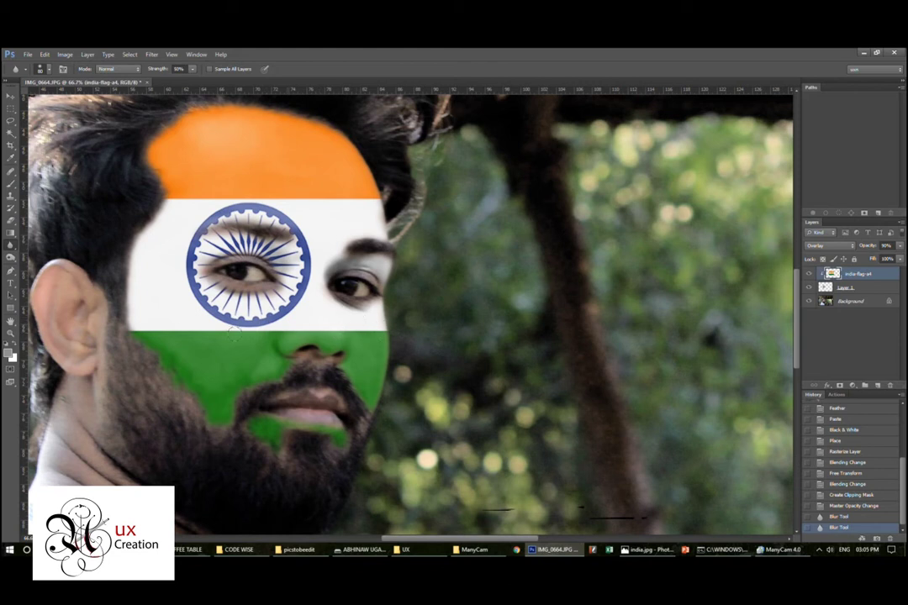
left_click(97, 322)
left_click(359, 218)
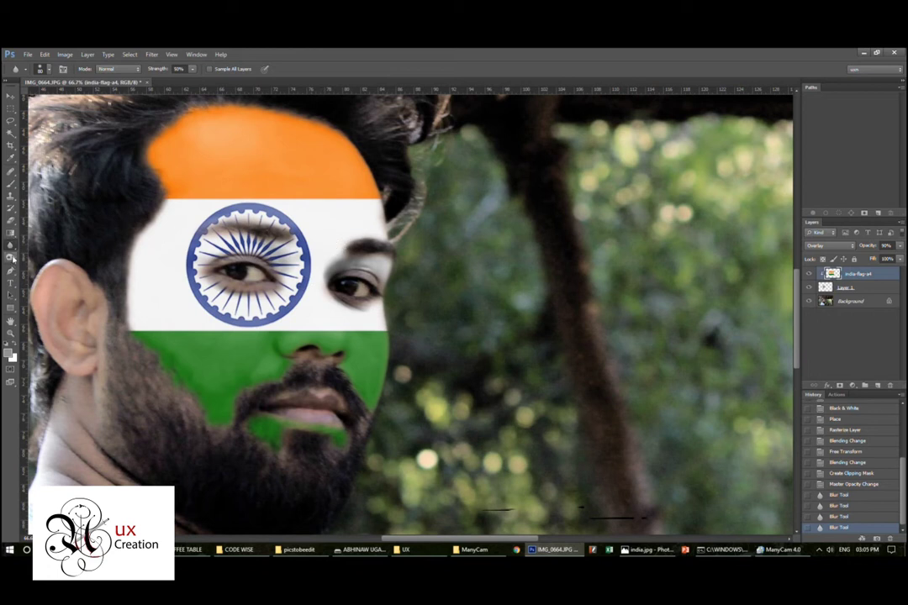
- Select the Smudge Tool and lower its strength to 20%
left_click(12, 258)
right_click(11, 259)
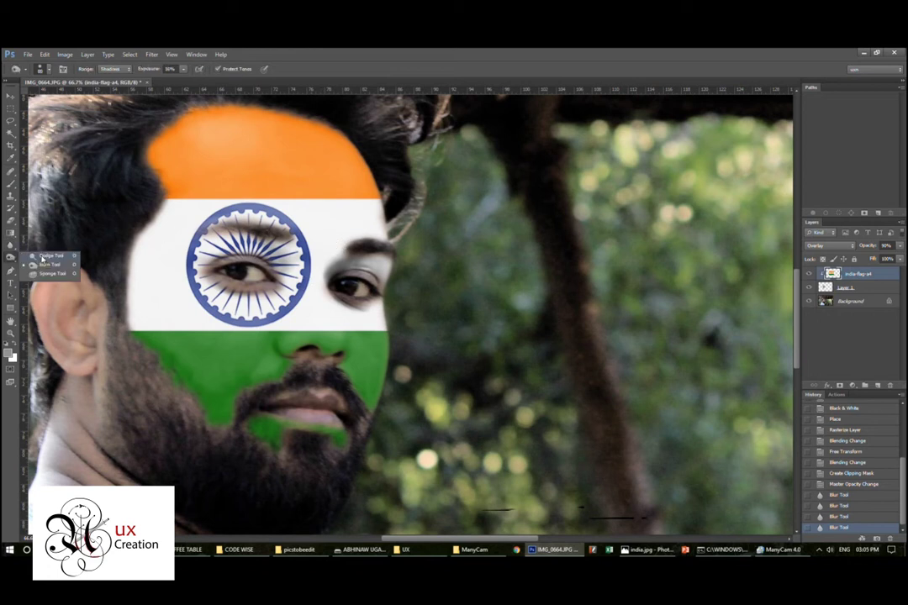
left_click(11, 245)
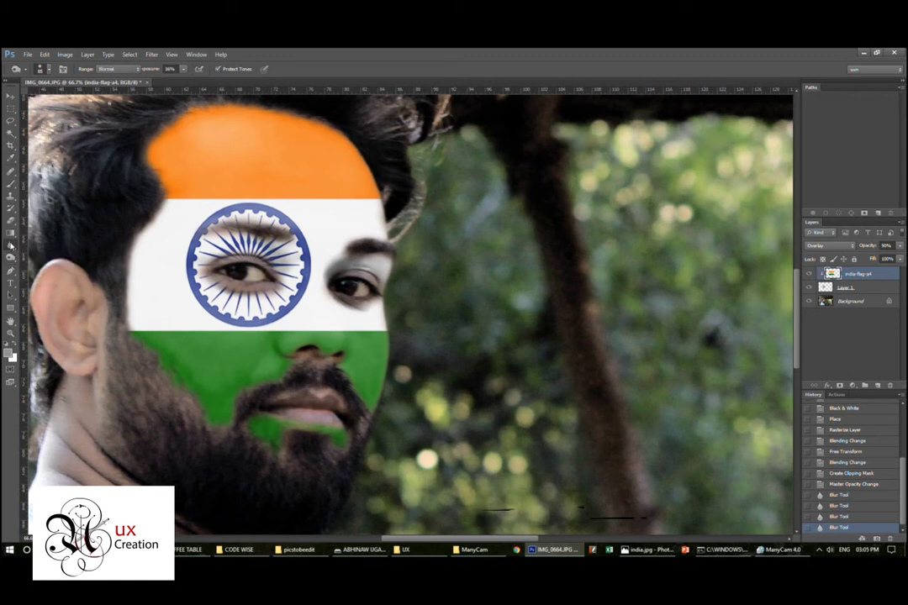
right_click(11, 245)
left_click(52, 262)
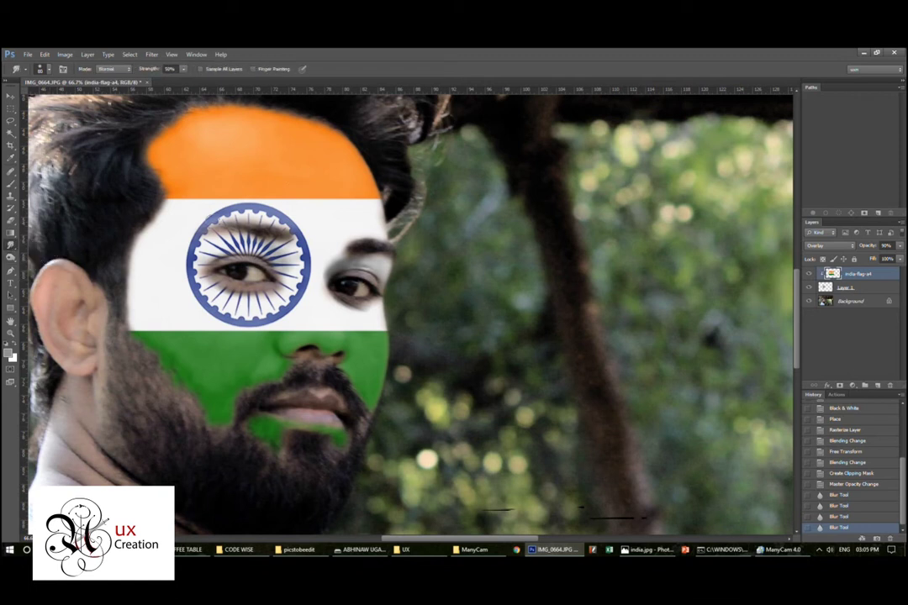
left_click_drag(184, 73, 169, 83)
- Smudge the flag's left edge and edges around the lower chakra into the face, then zoom out
mouse_move(202, 225)
left_mouse_down()
mouse_move(161, 189)
mouse_move(174, 178)
left_mouse_up()
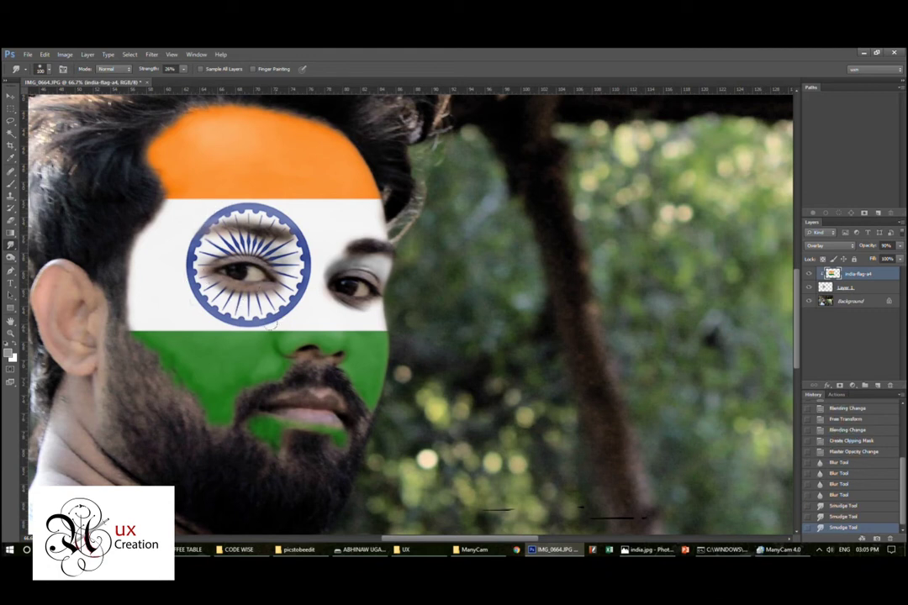
left_click_drag(225, 275, 220, 278)
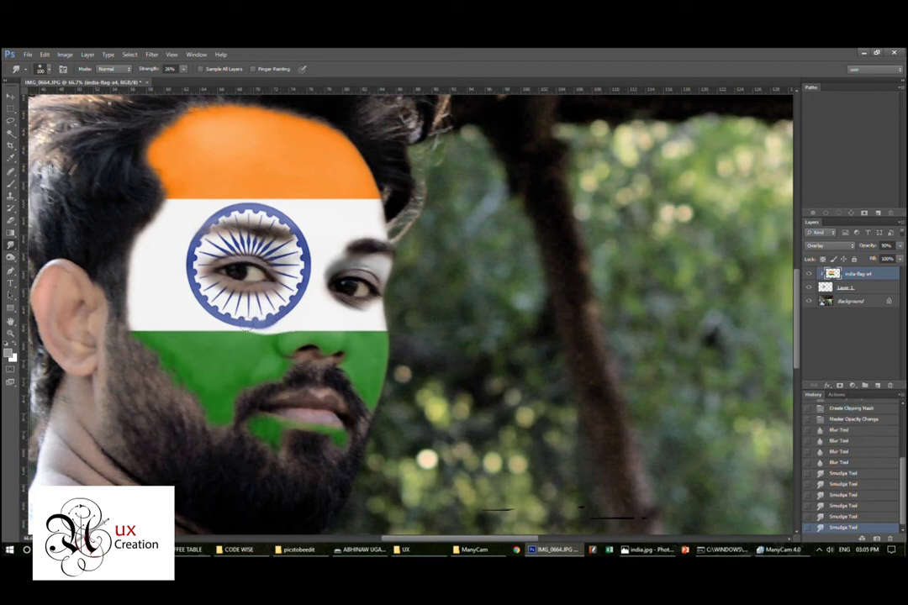
left_click_drag(253, 330, 342, 319)
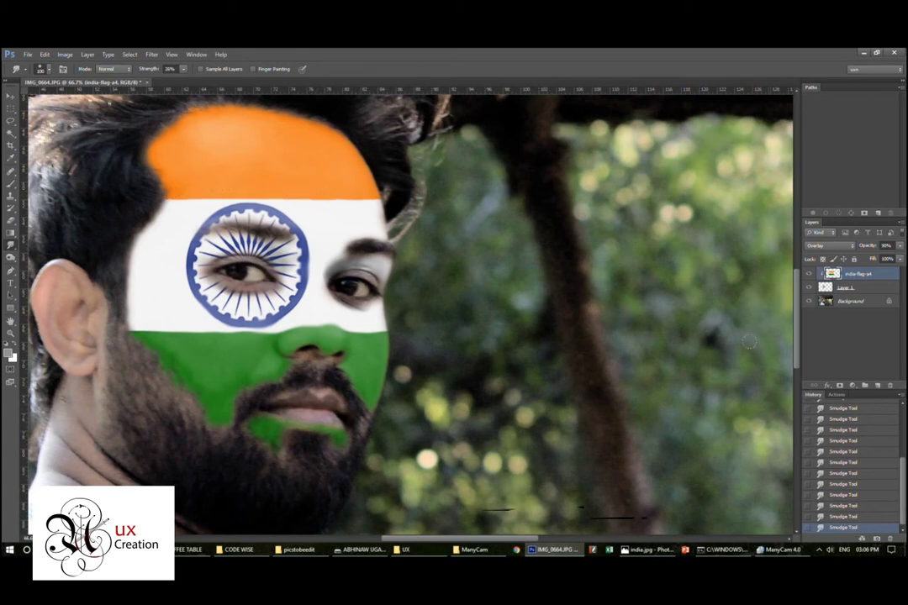
key("ctrl+minus")
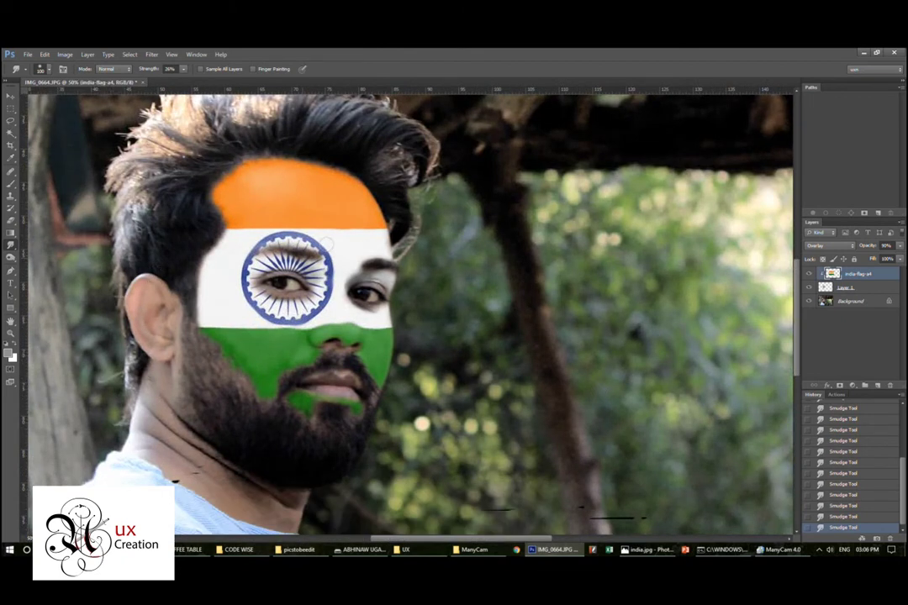
left_click(28, 53)
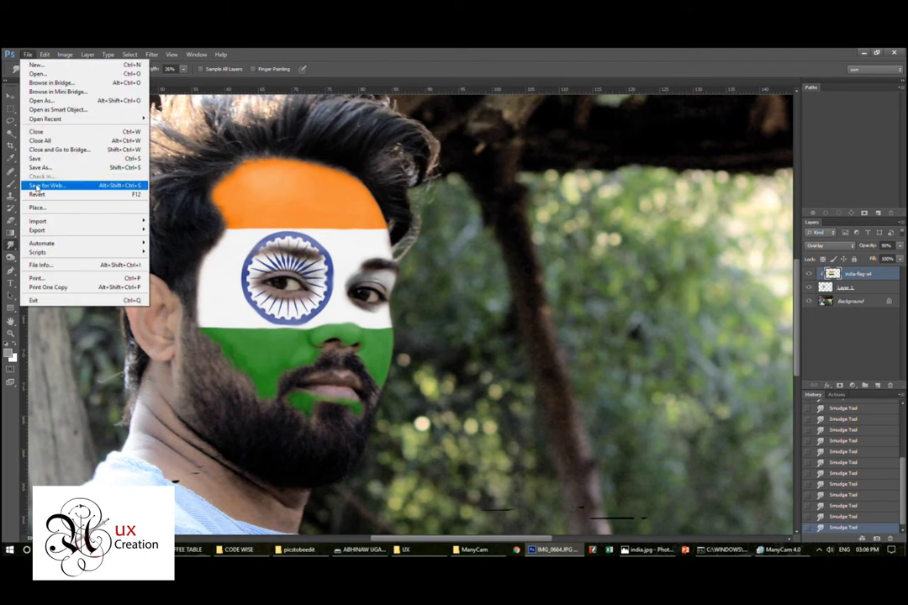
- Save the India-flag portrait as JPEG '1' at Maximum quality and hide the India flag layer
left_click(548, 358)
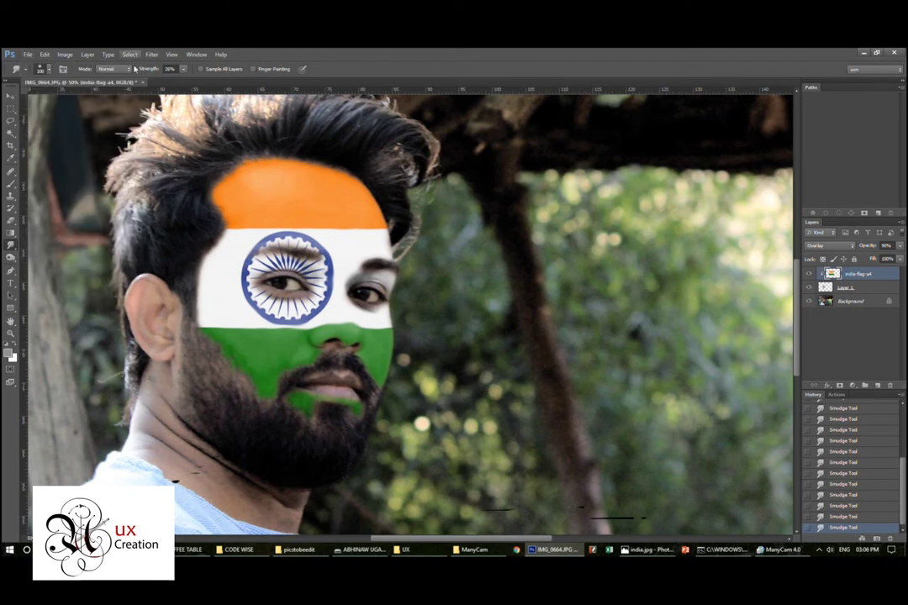
left_click(28, 53)
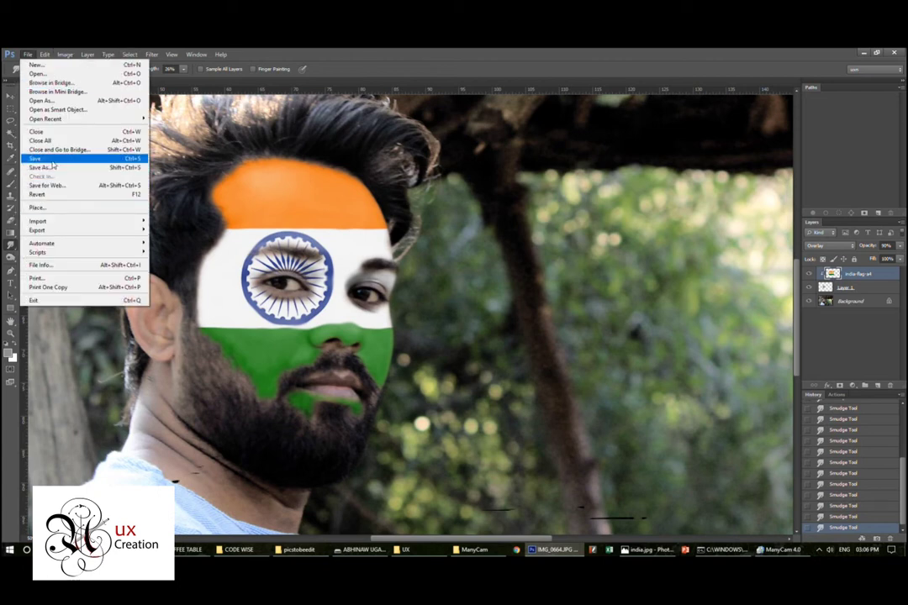
left_click(38, 158)
left_click(477, 297)
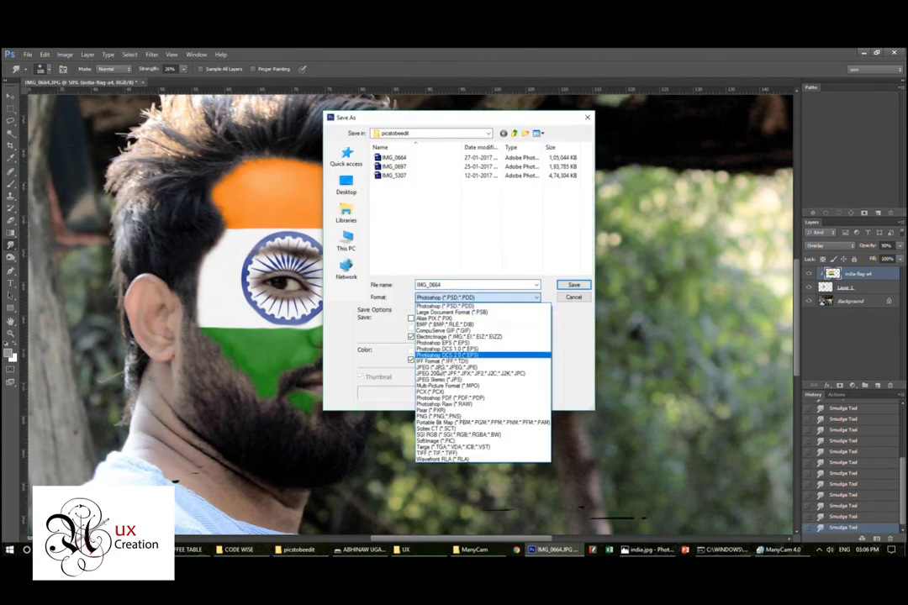
left_click(440, 367)
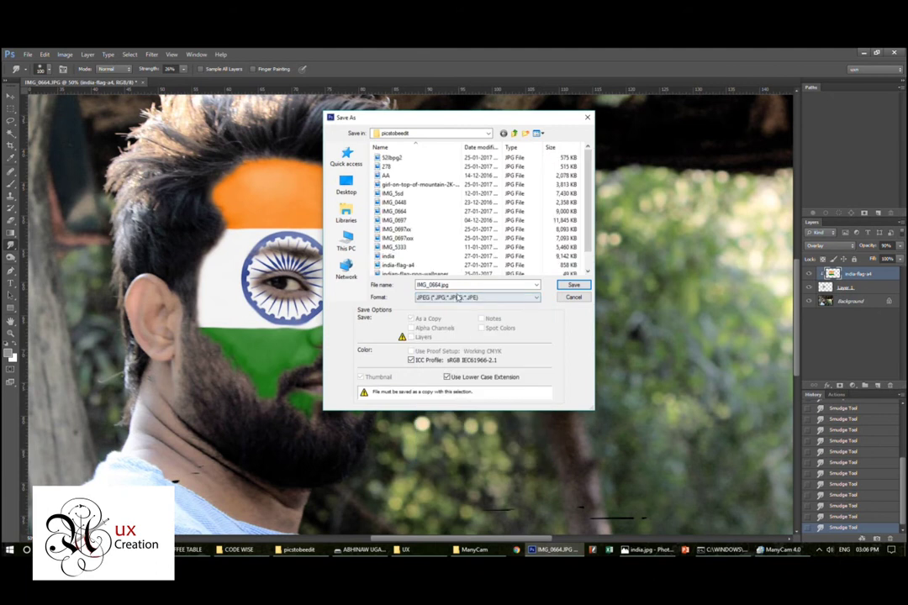
type("1")
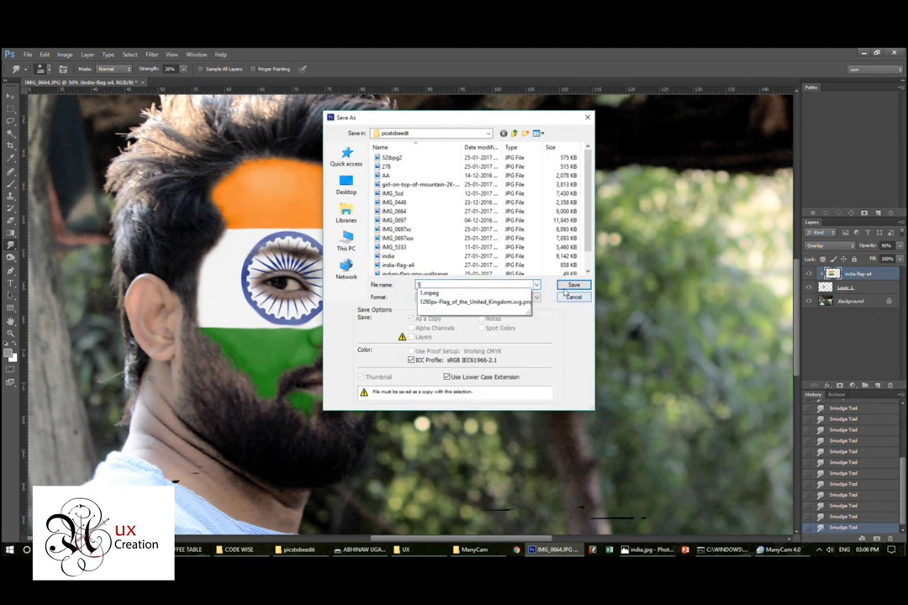
left_click(572, 286)
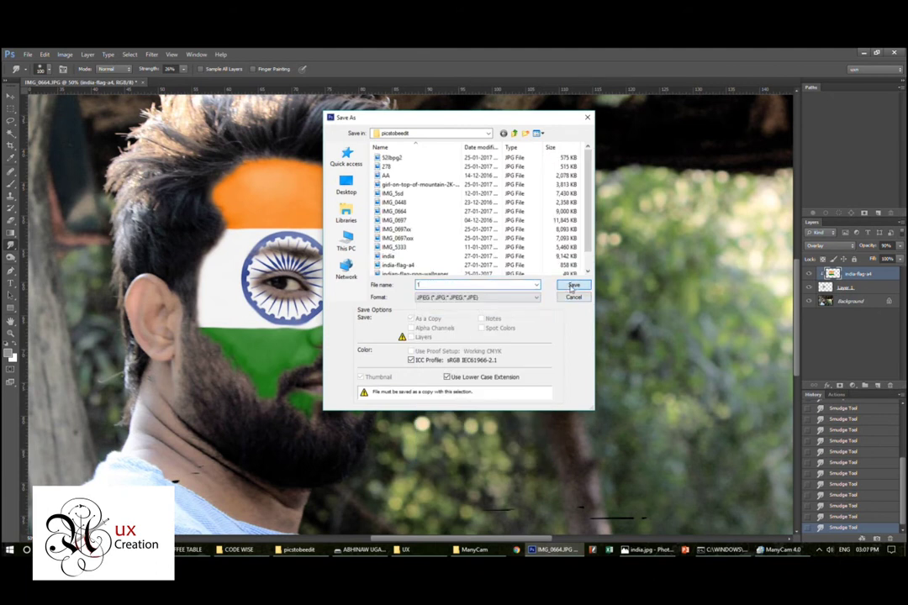
left_click(573, 285)
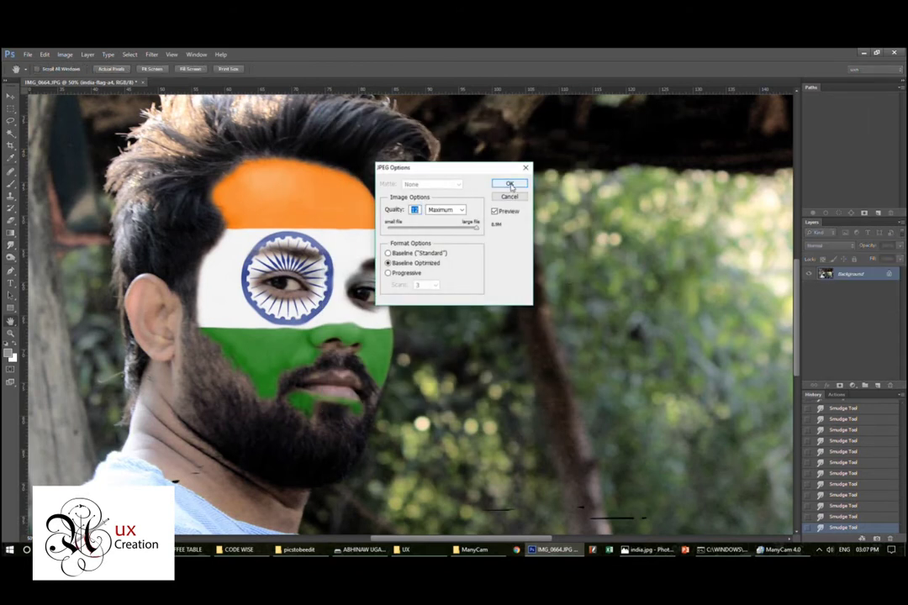
left_click(510, 185)
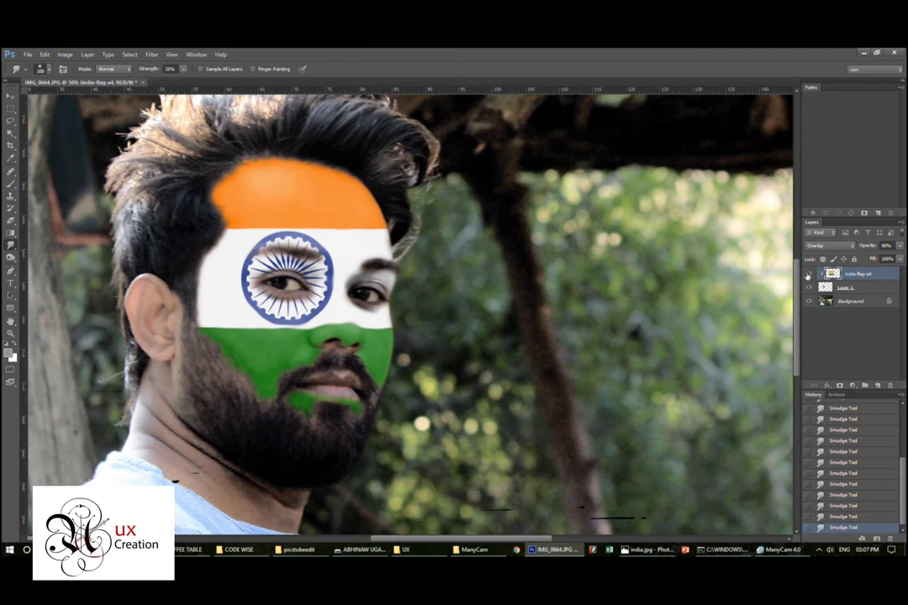
left_click(808, 274)
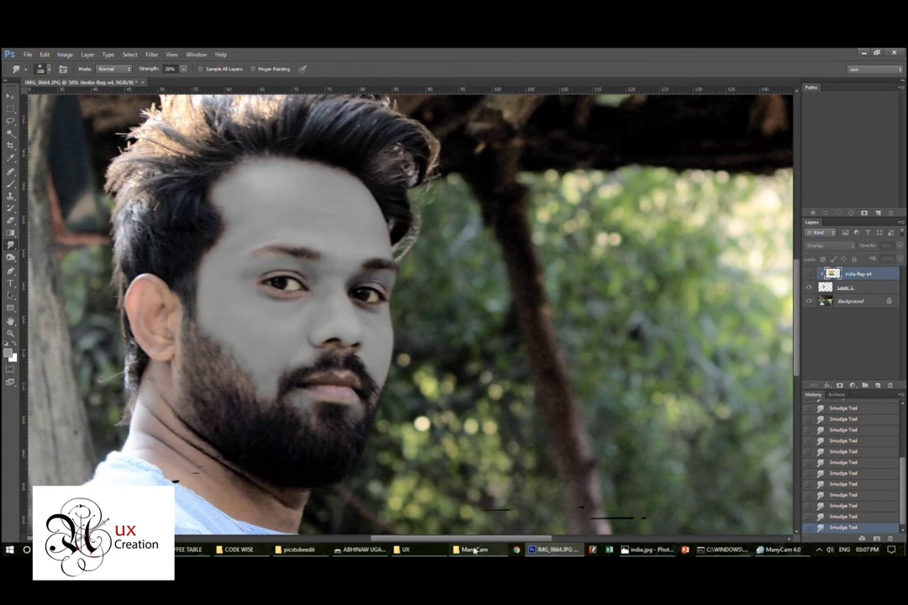
- Drag the United Kingdom flag image from the picstobeedit folder toward Photoshop
left_click(301, 550)
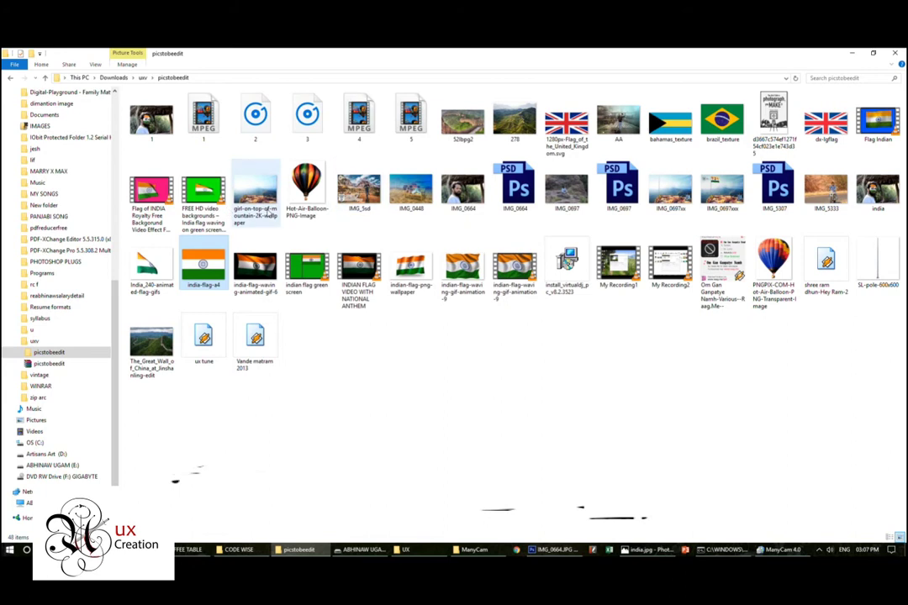
left_click_drag(566, 125, 713, 542)
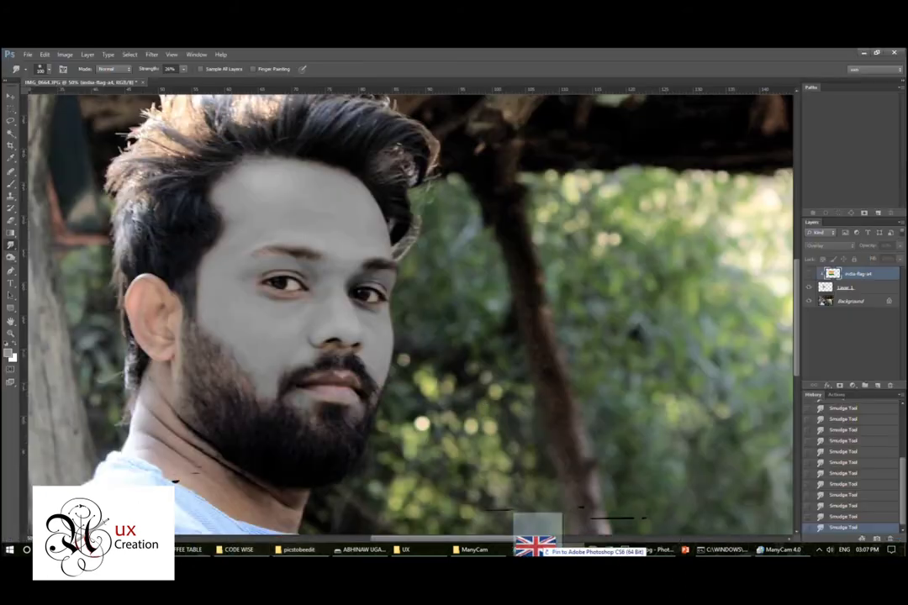
- Place the UK flag on the portrait and scale it with Free Transform to cover the face
mouse_move(713, 542)
left_mouse_down()
mouse_move(425, 309)
mouse_move(314, 241)
left_mouse_up()
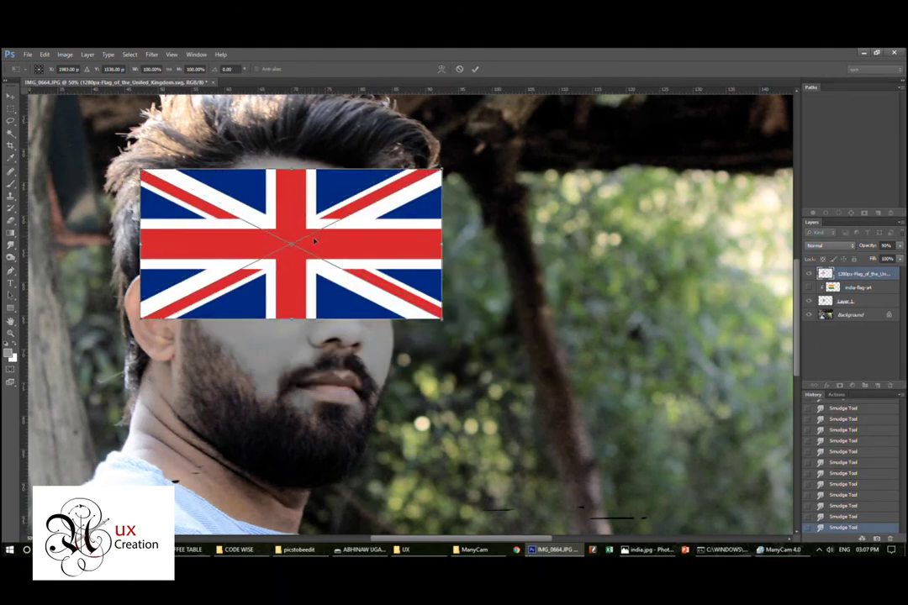
key("Return")
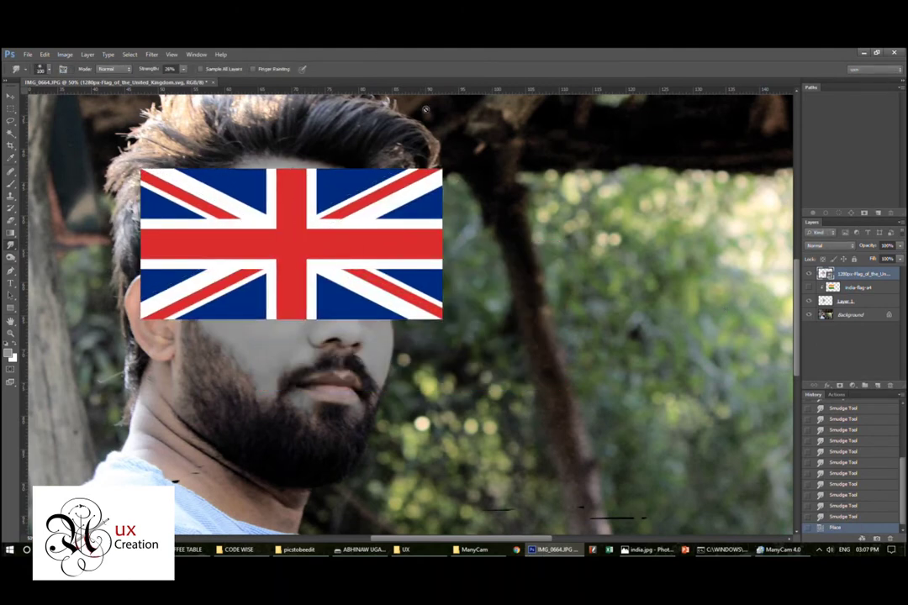
key("ctrl+t")
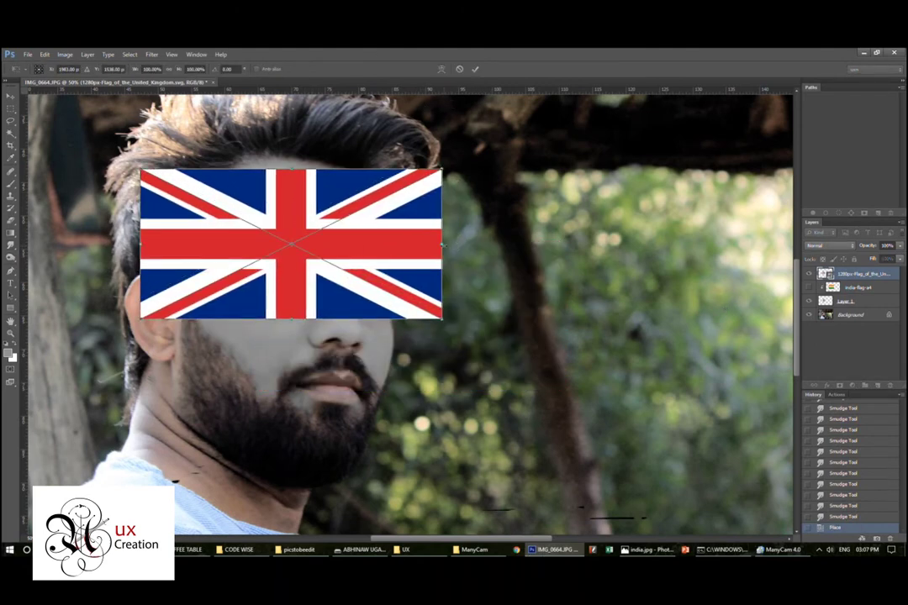
left_click_drag(442, 244, 395, 237)
left_click_drag(394, 318, 451, 389)
left_click_drag(494, 427, 506, 429)
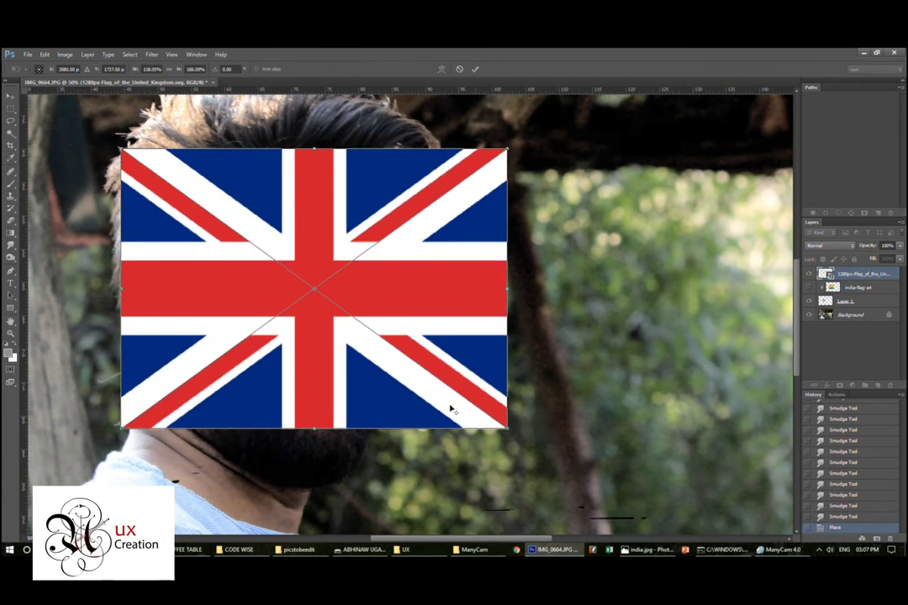
left_click_drag(451, 409, 449, 397)
key("Return")
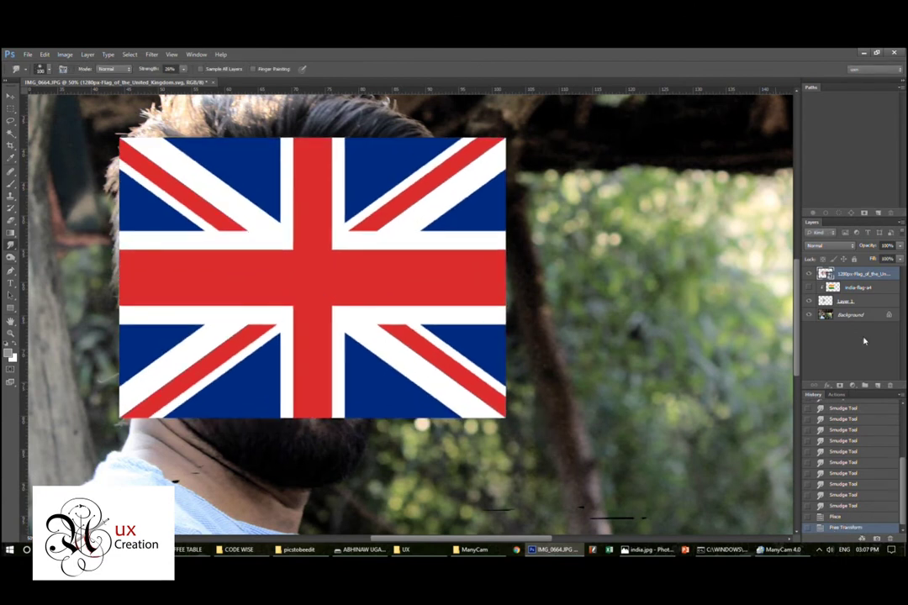
- Rasterize the UK flag layer and set its blend mode to Overlay
right_click(857, 274)
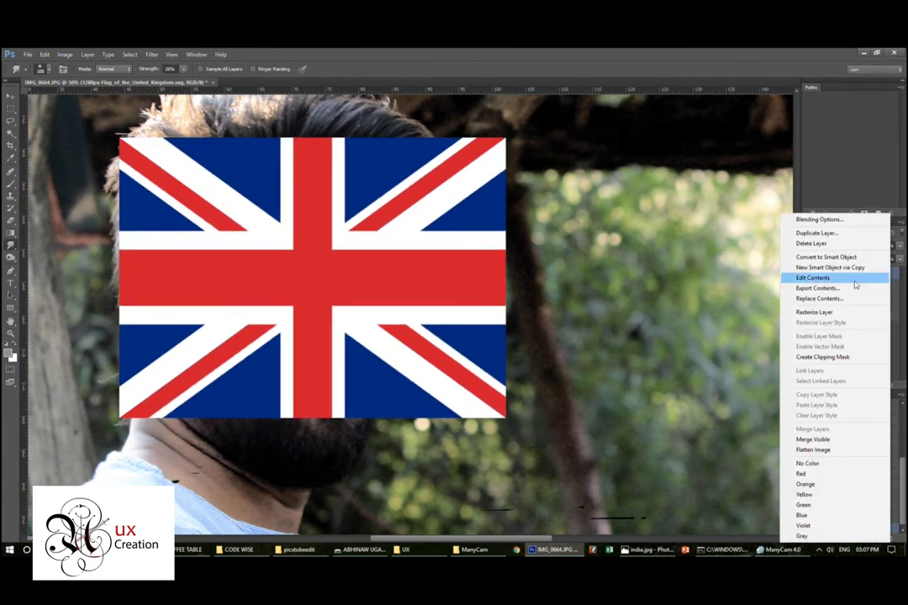
left_click(815, 312)
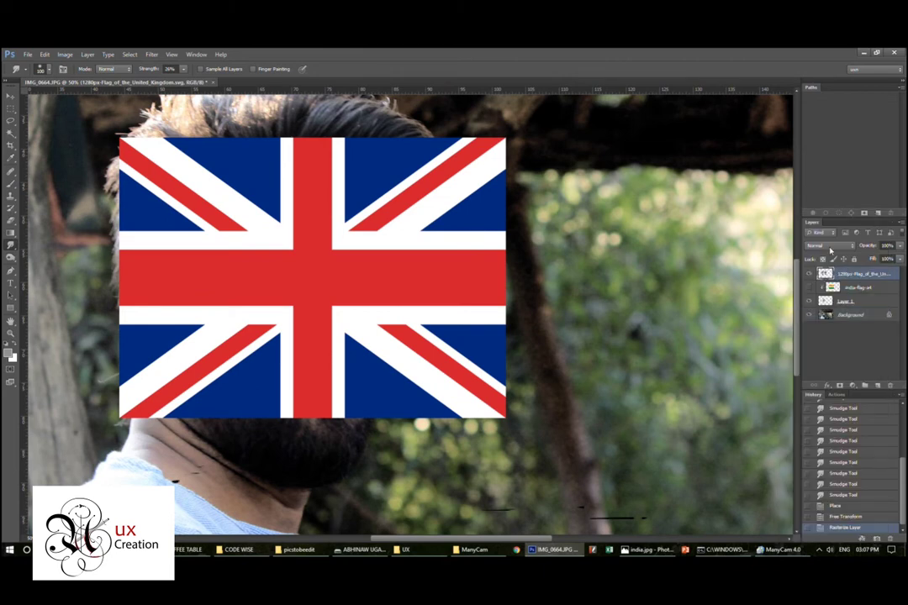
left_click(830, 245)
left_click(701, 245)
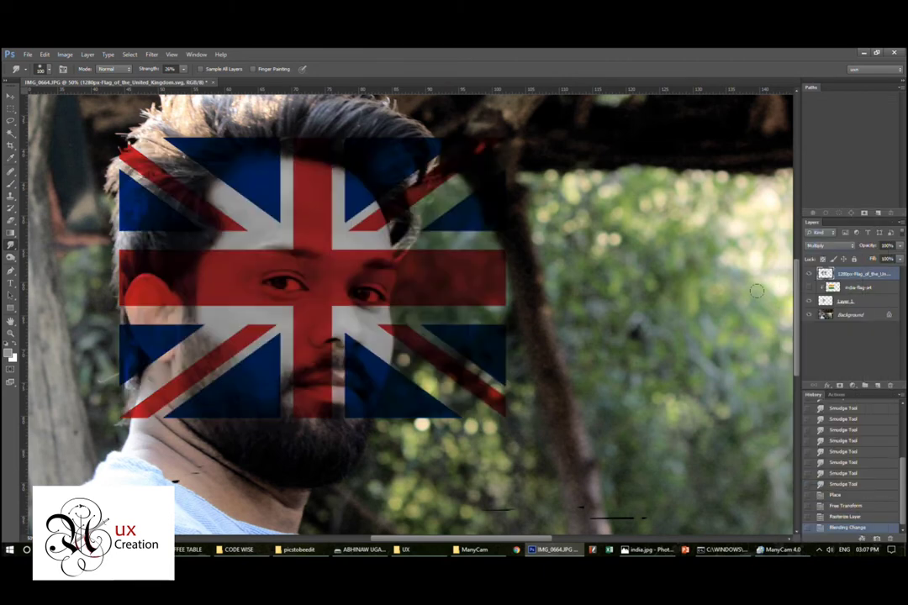
left_click(830, 245)
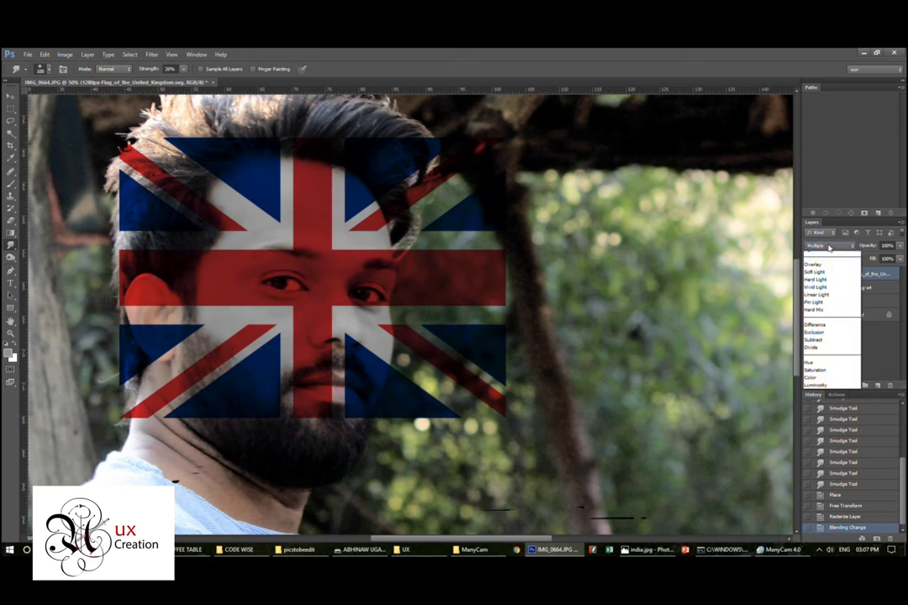
left_click(832, 367)
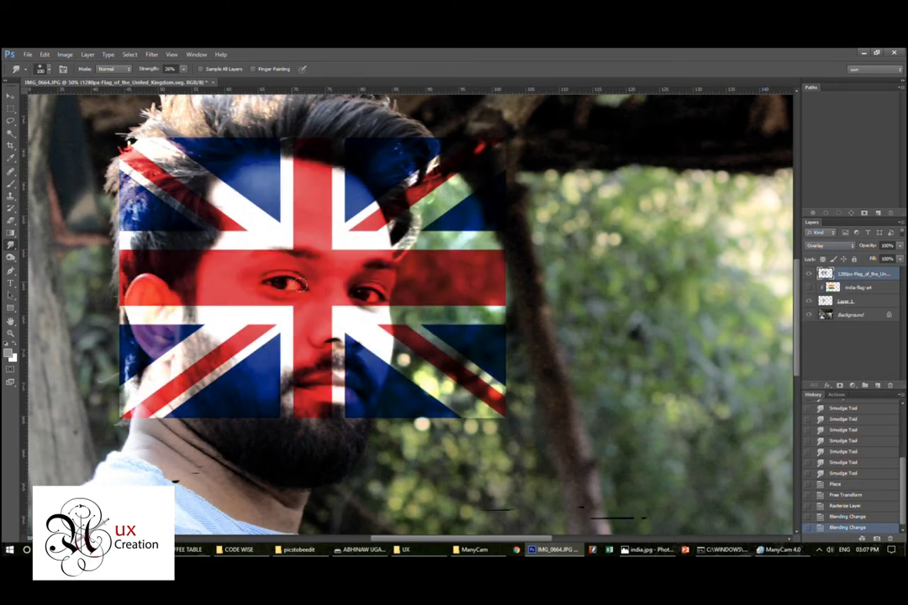
- Reposition the UK flag over the face and clip it to the face layer
left_click(329, 256)
key("v")
mouse_move(323, 307)
left_mouse_down()
mouse_move(332, 295)
mouse_move(301, 307)
left_mouse_up()
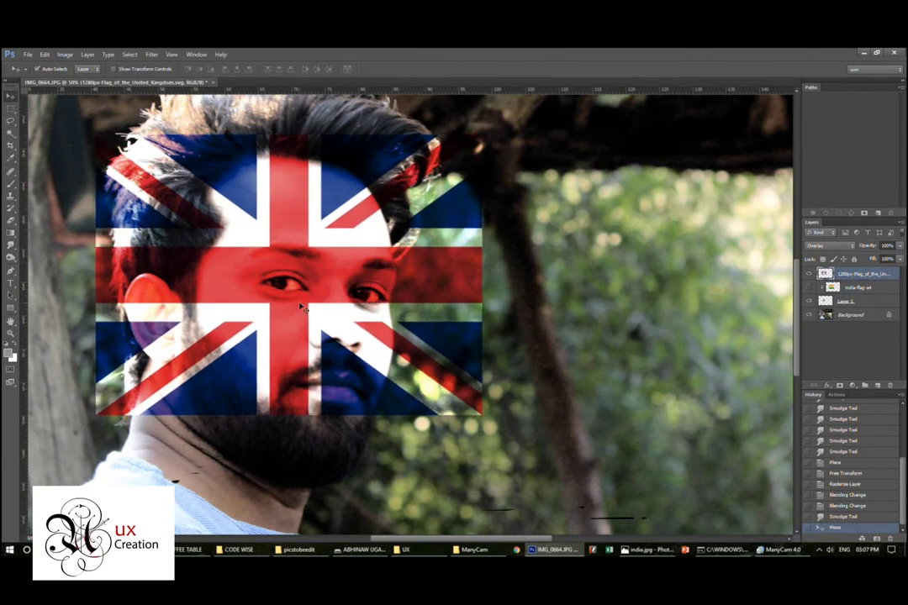
right_click(879, 277)
left_click(820, 331)
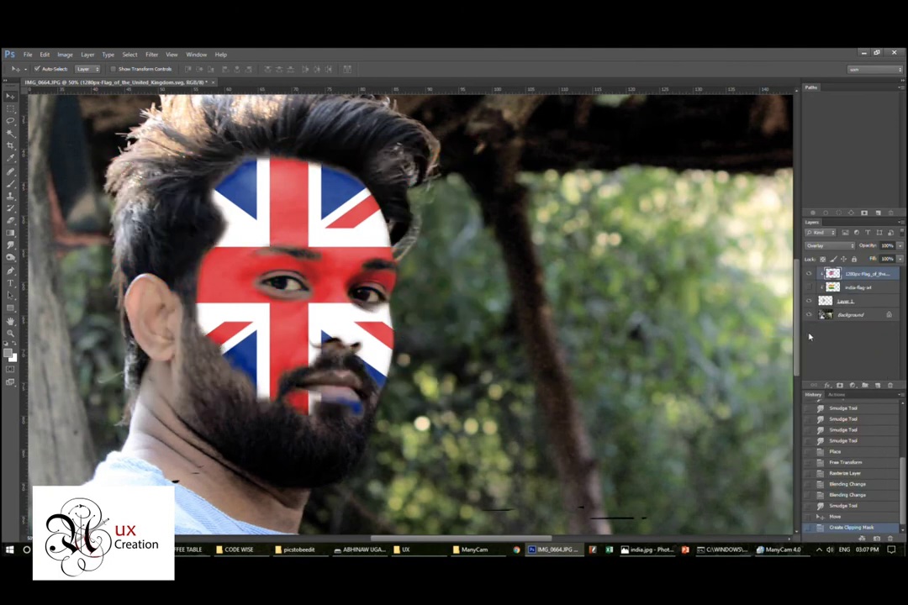
- Save the UK-flag portrait as JPEG 2.jpg and hide the UK flag layer
key("ctrl+minus")
key("ctrl+minus")
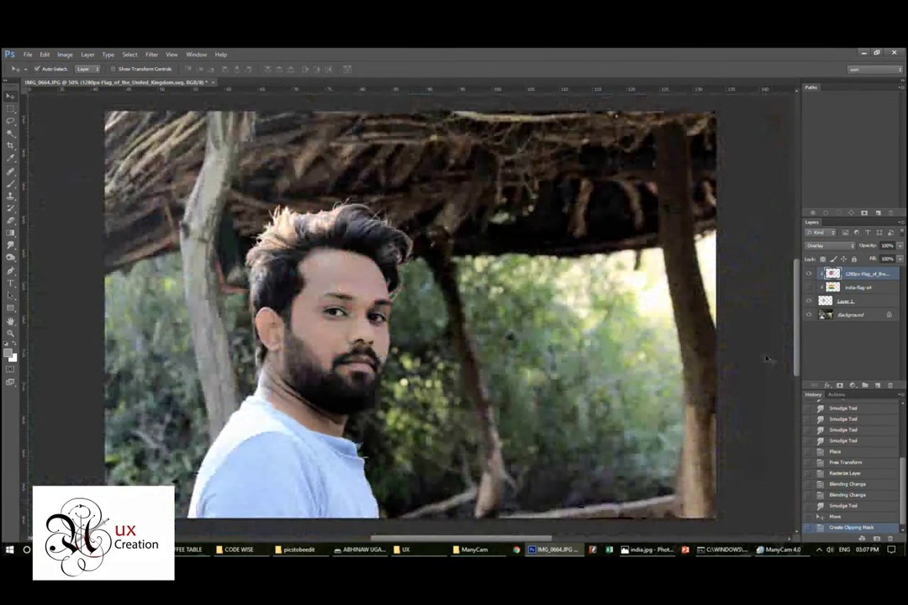
key("ctrl+minus")
key("ctrl+plus")
key("ctrl+plus")
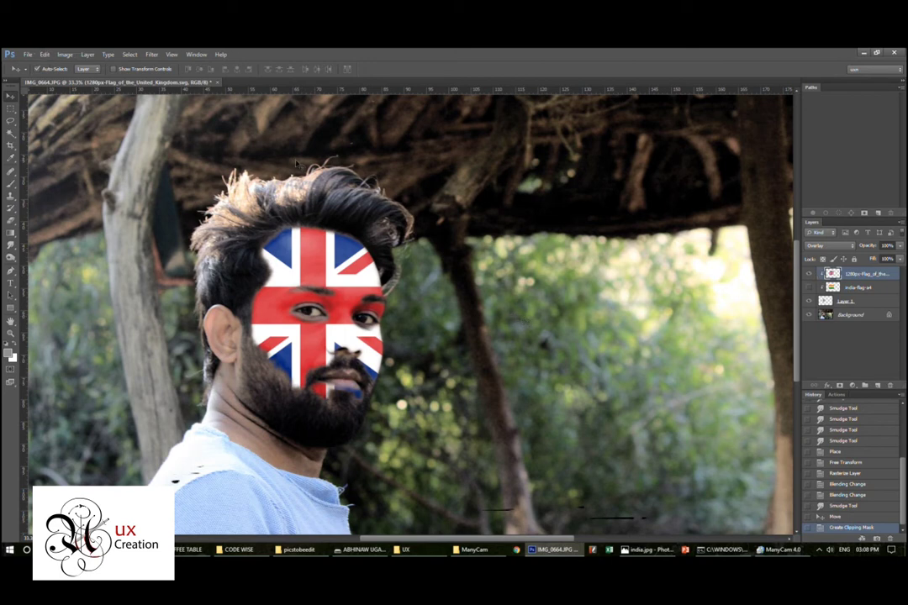
left_click(27, 54)
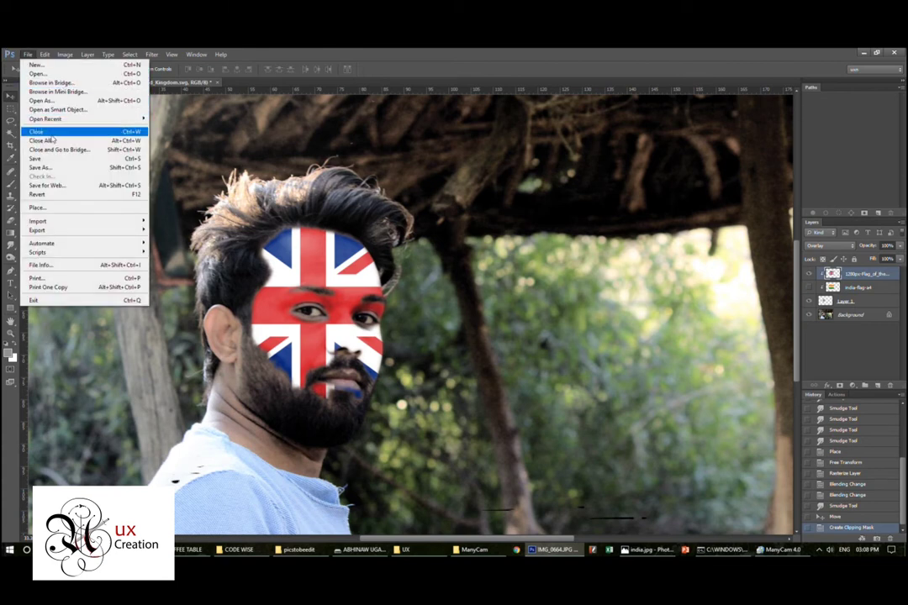
left_click(53, 168)
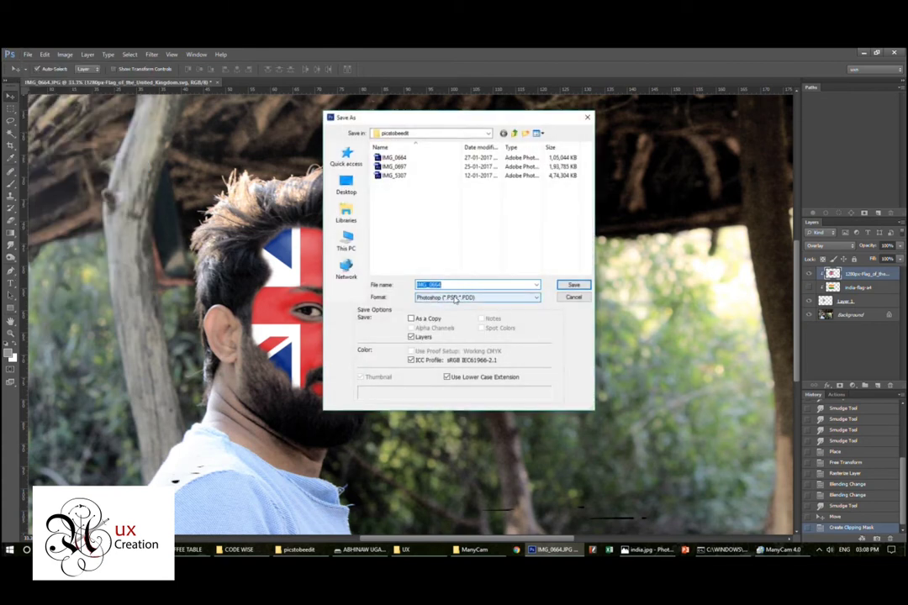
type("2")
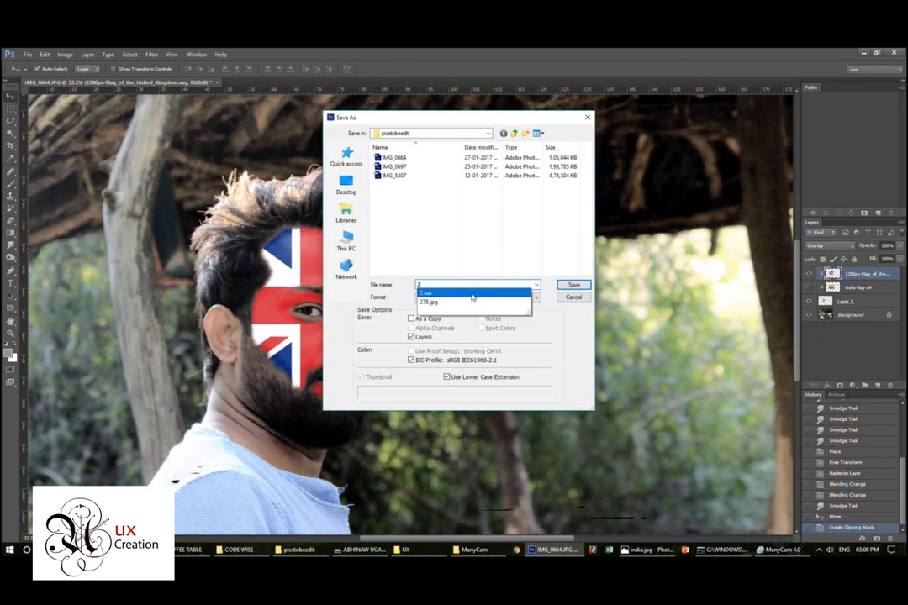
left_click(475, 297)
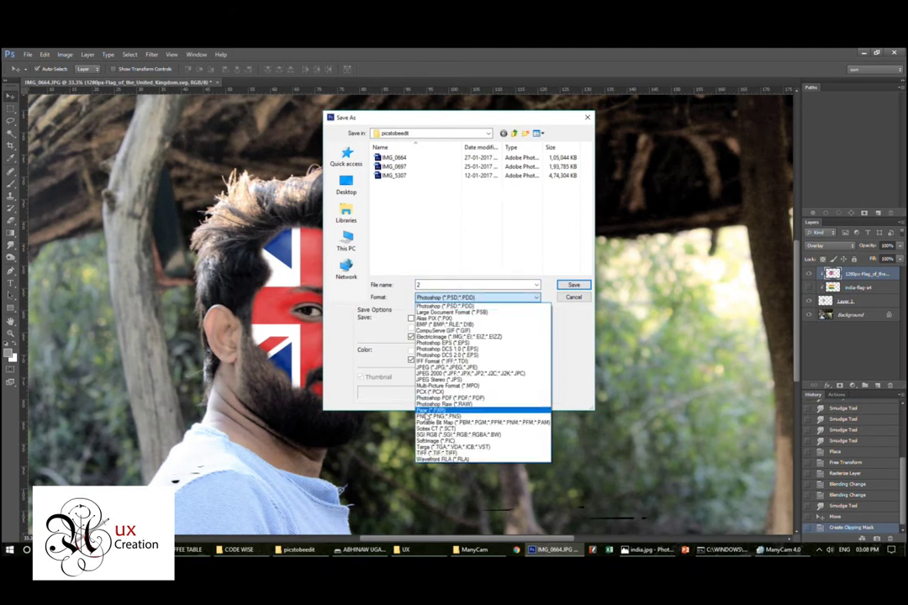
left_click(445, 368)
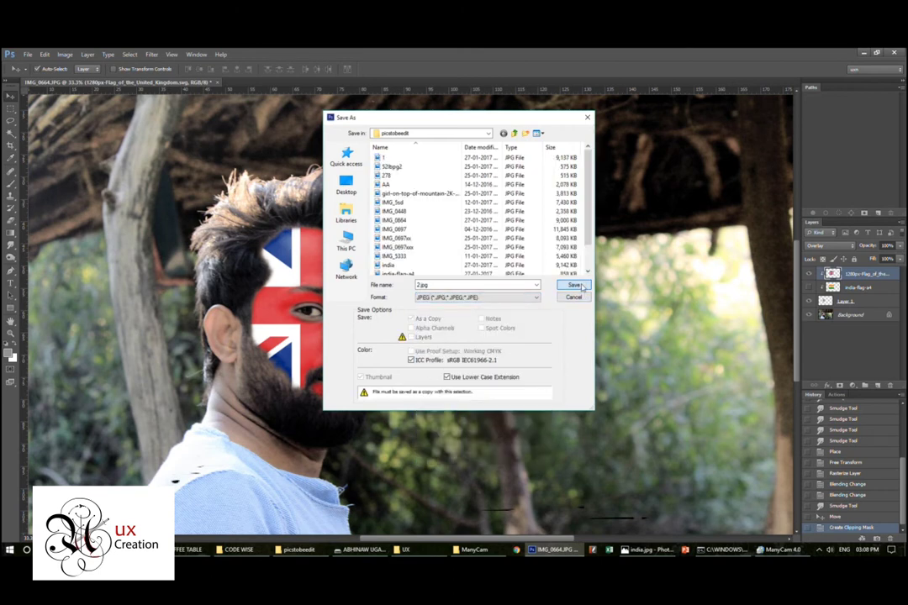
left_click(573, 286)
left_click(516, 182)
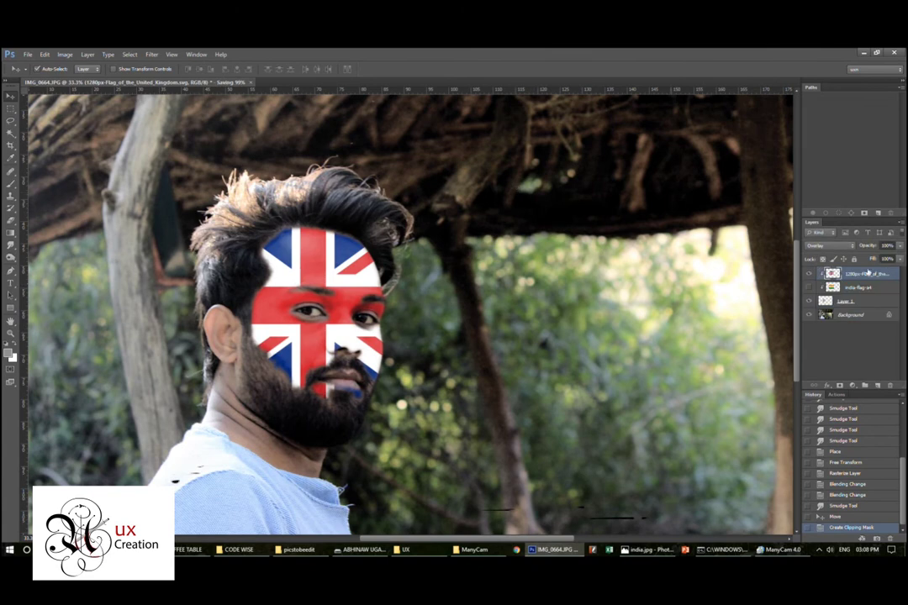
key("ctrl+comma")
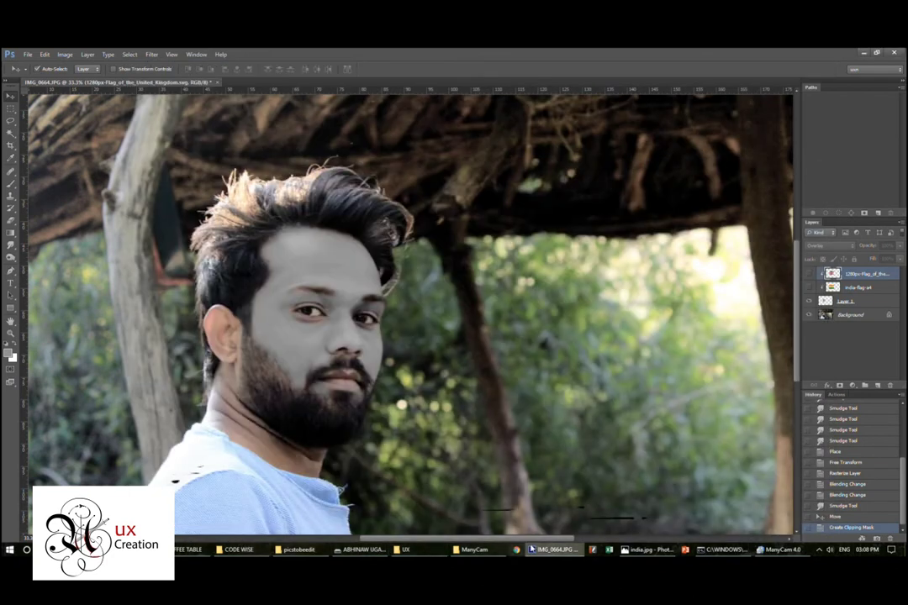
- Drag the bahamas_texture image from the picstobeedit folder onto the Photoshop canvas
key("alt+Tab")
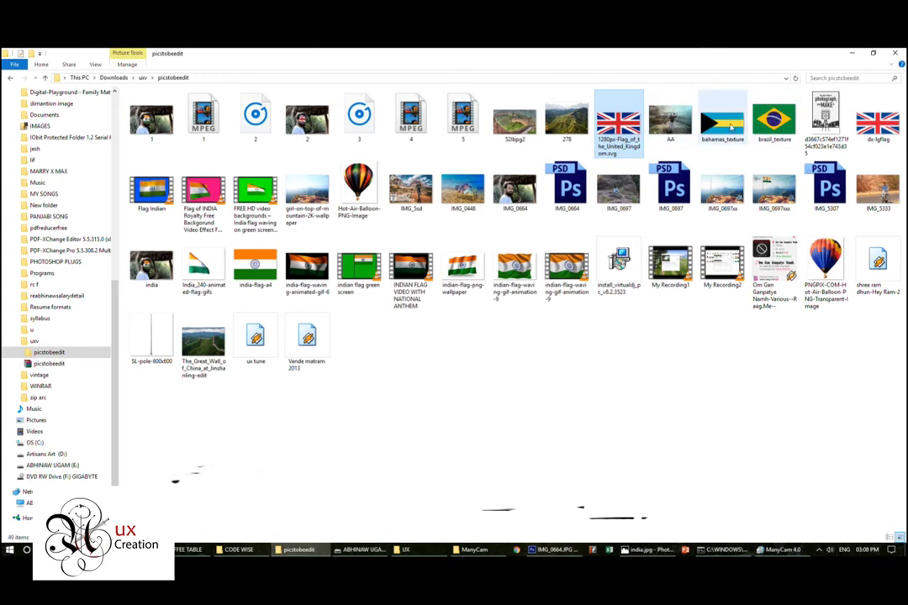
mouse_move(730, 127)
left_mouse_down()
mouse_move(604, 258)
mouse_move(731, 510)
mouse_move(515, 471)
left_mouse_up()
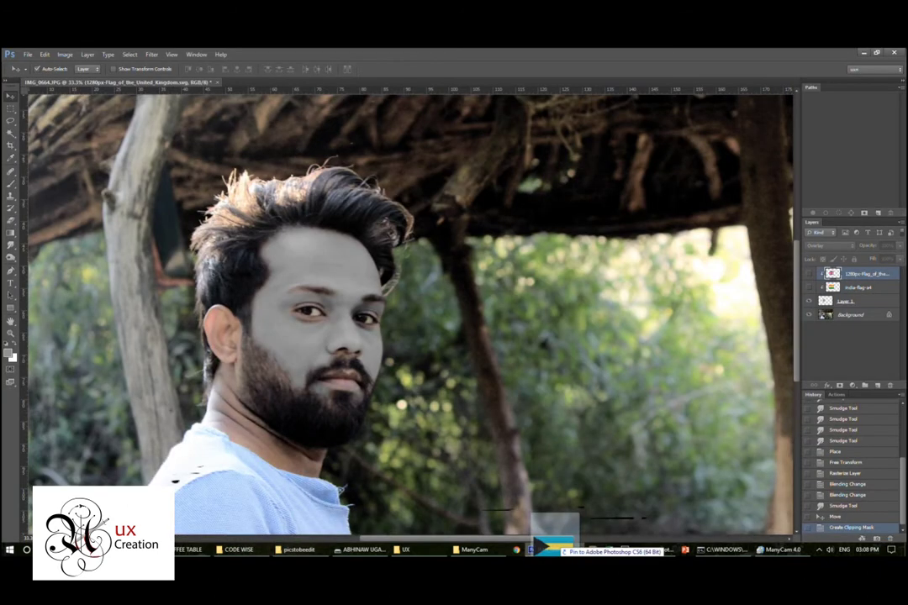
left_click_drag(515, 470, 327, 343)
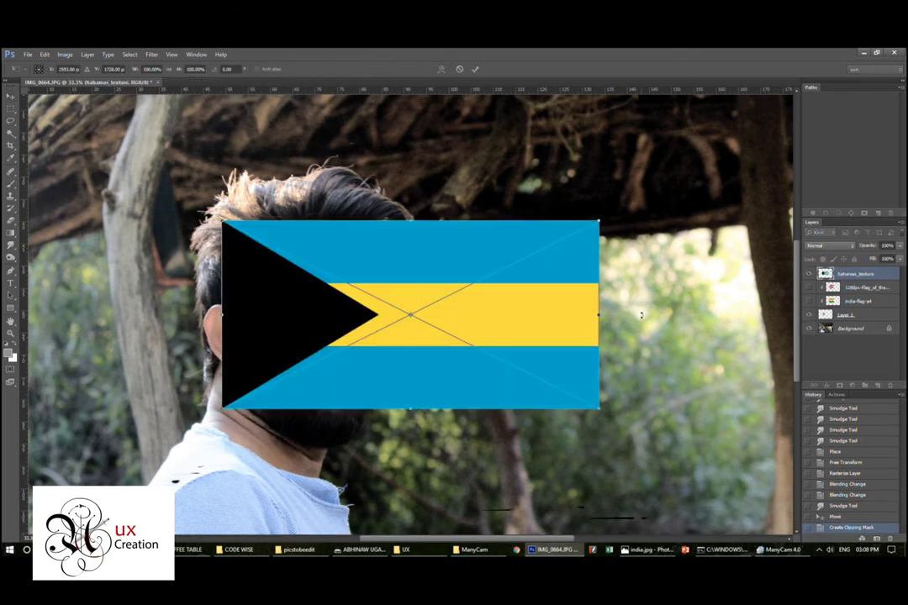
- Place the Bahamas flag and narrow it with Free Transform to roughly the face's width
key("Return")
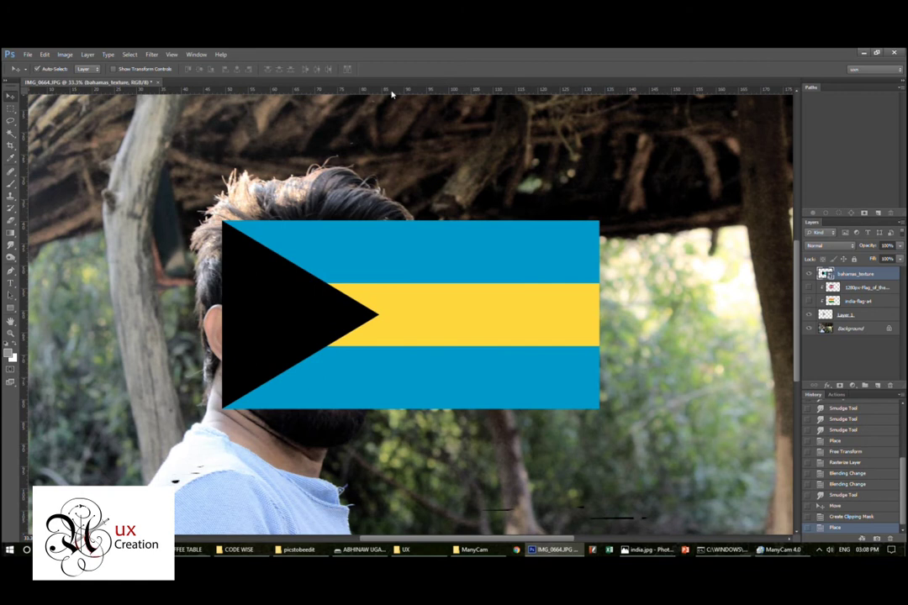
key("ctrl+t")
left_click_drag(599, 314, 504, 314)
key("Return")
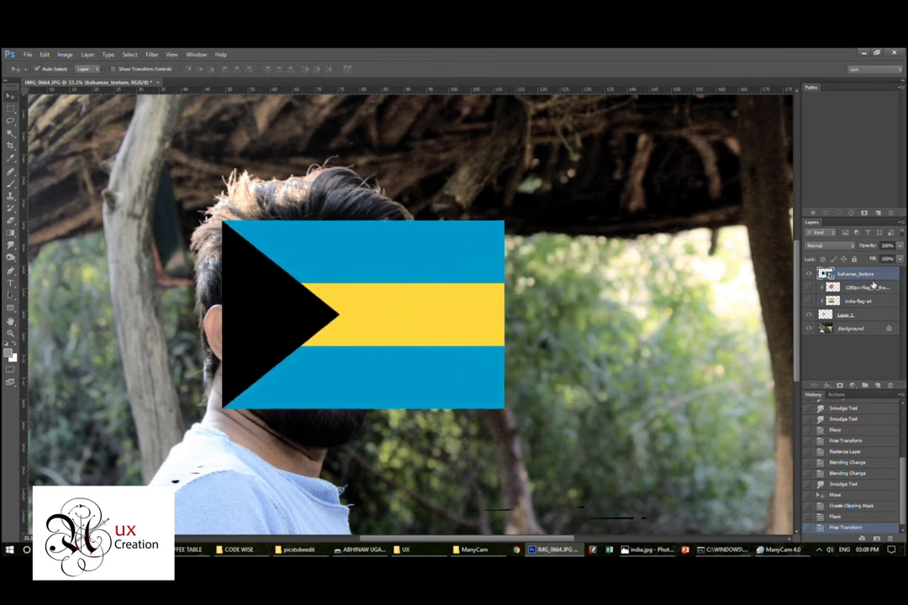
left_click(836, 245)
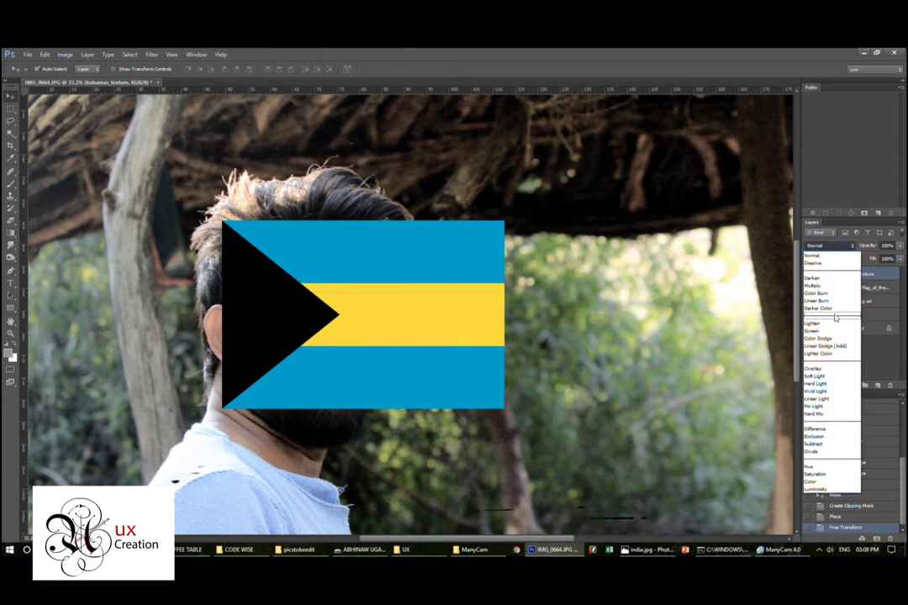
- Set the bahamas_texture layer's blend mode to Multiply, then switch it to Overlay
left_click(815, 285)
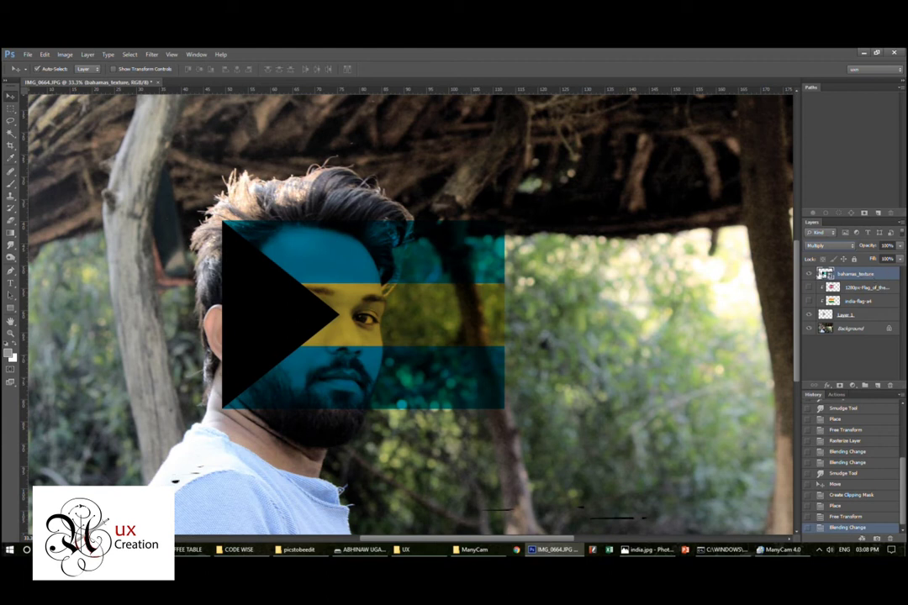
left_click(833, 245)
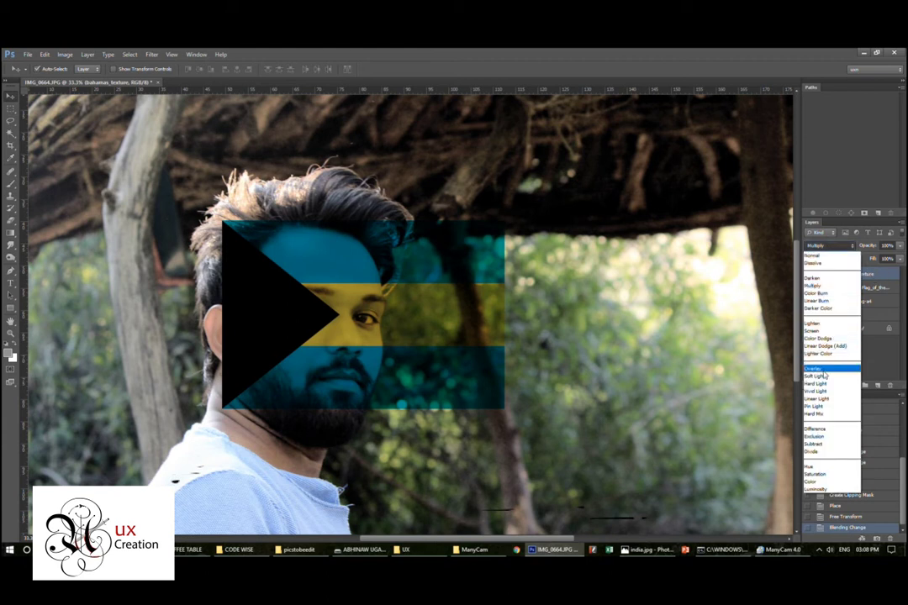
left_click(836, 366)
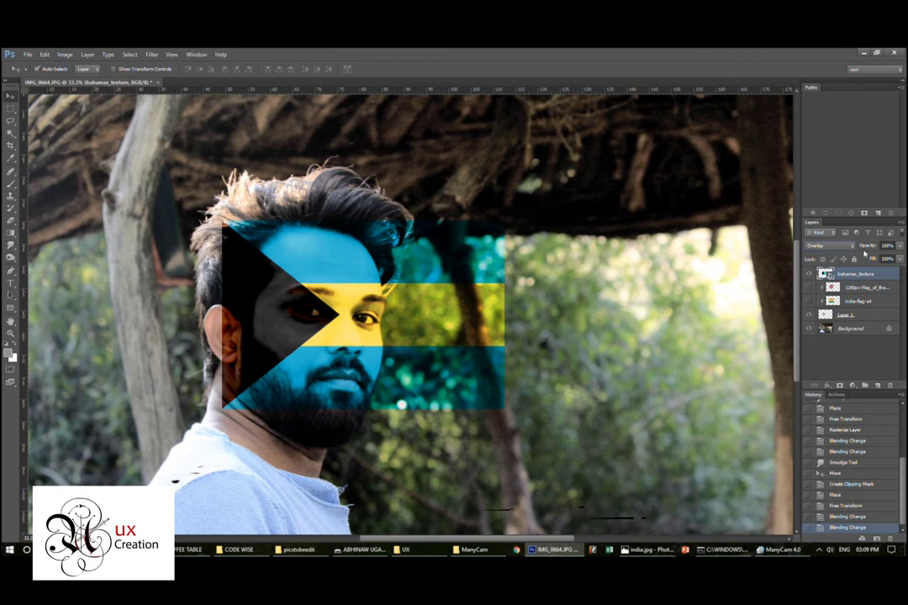
- Clip the Bahamas flag layer to the face and rasterize it
right_click(879, 274)
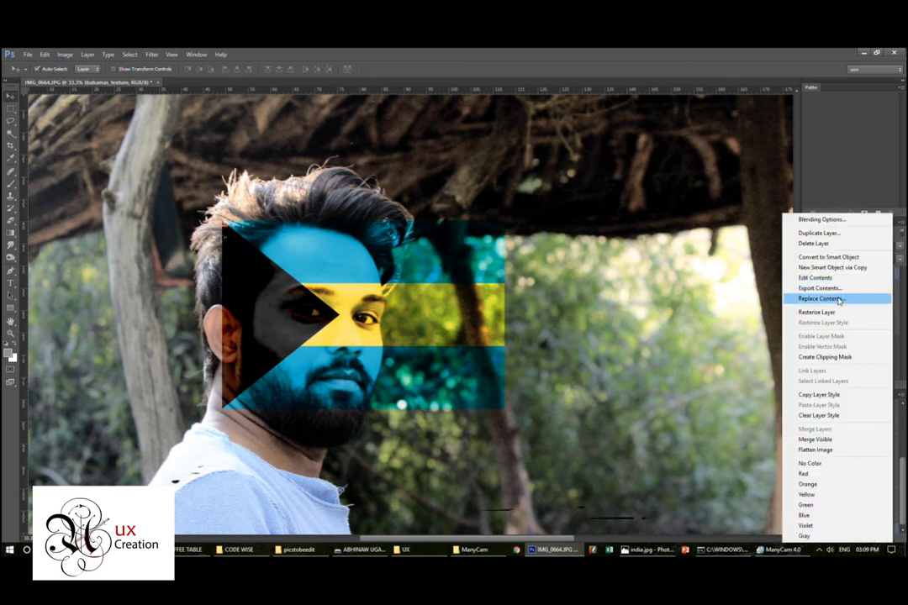
left_click(845, 356)
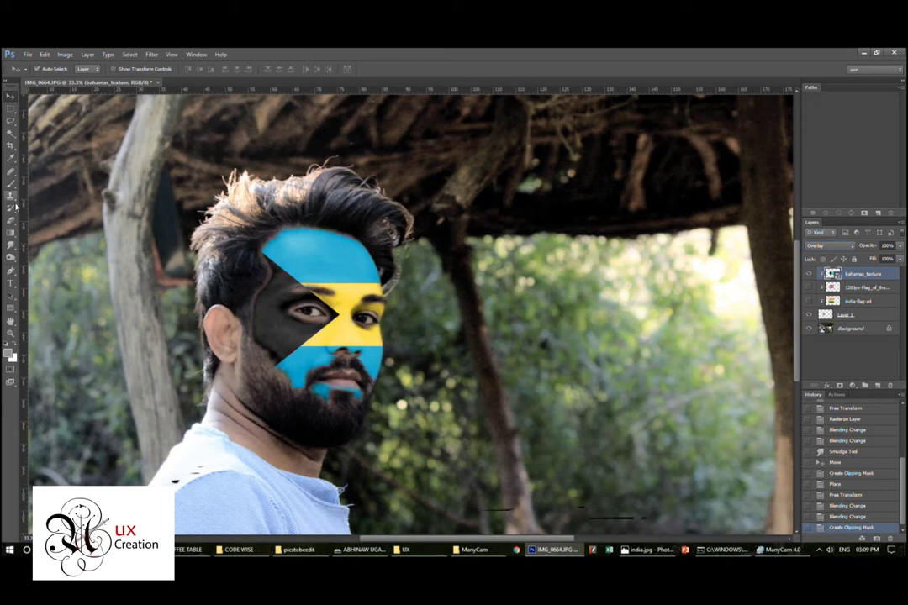
left_click(10, 246)
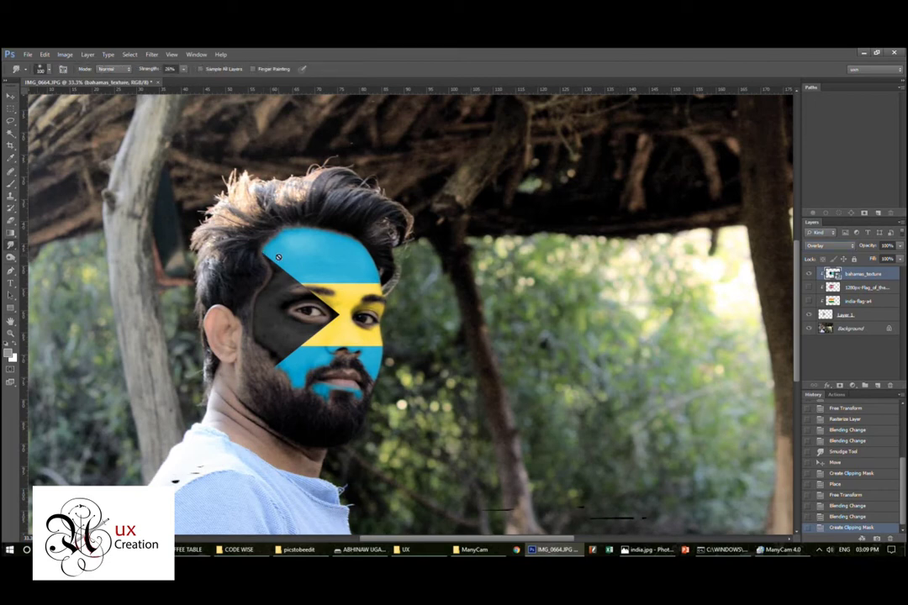
right_click(878, 282)
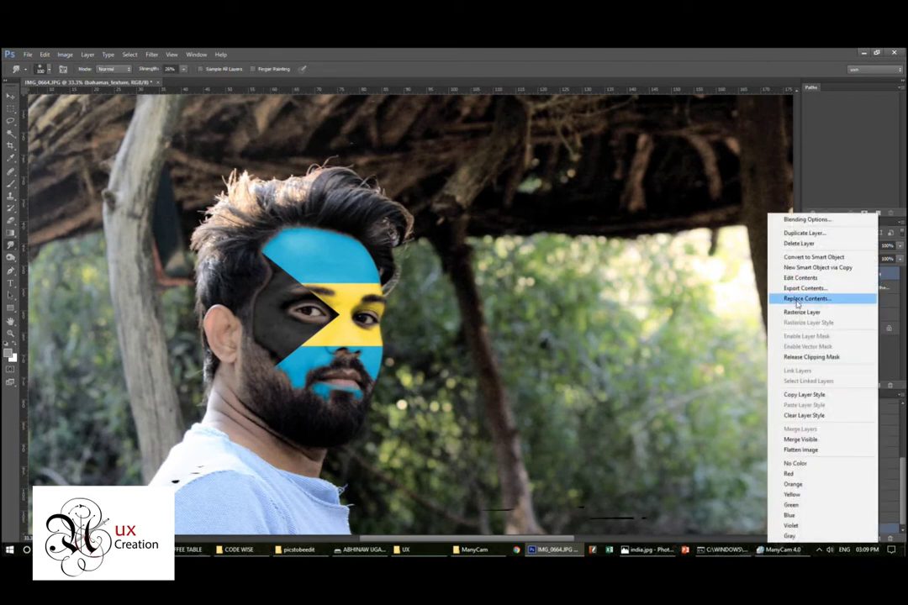
left_click(800, 311)
- Smudge the black triangle's top and upper-left edges and the yellow band's edge
mouse_move(292, 275)
left_mouse_down()
mouse_move(250, 235)
mouse_move(337, 316)
left_mouse_up()
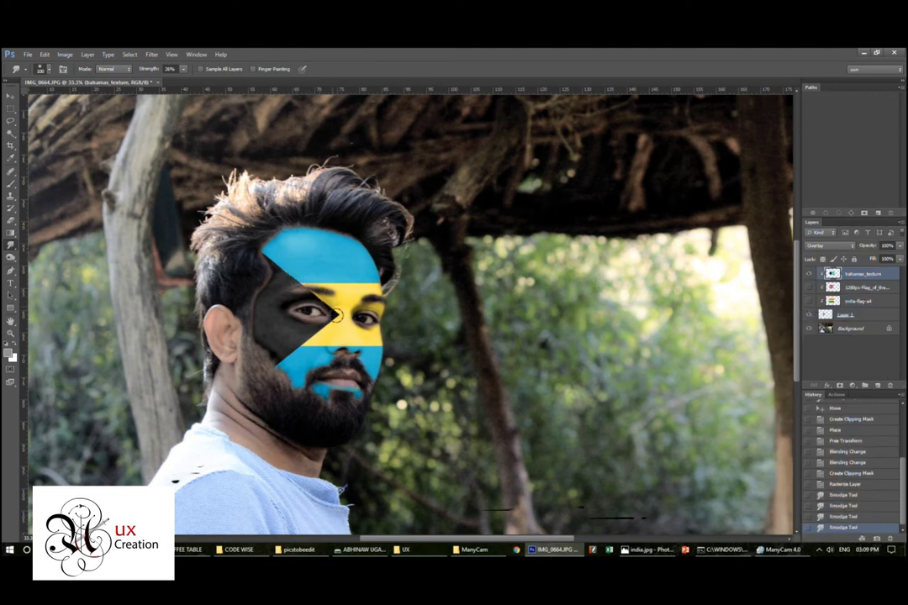
mouse_move(289, 262)
left_mouse_down()
mouse_move(239, 306)
mouse_move(278, 298)
left_mouse_up()
left_click_drag(322, 346, 356, 340)
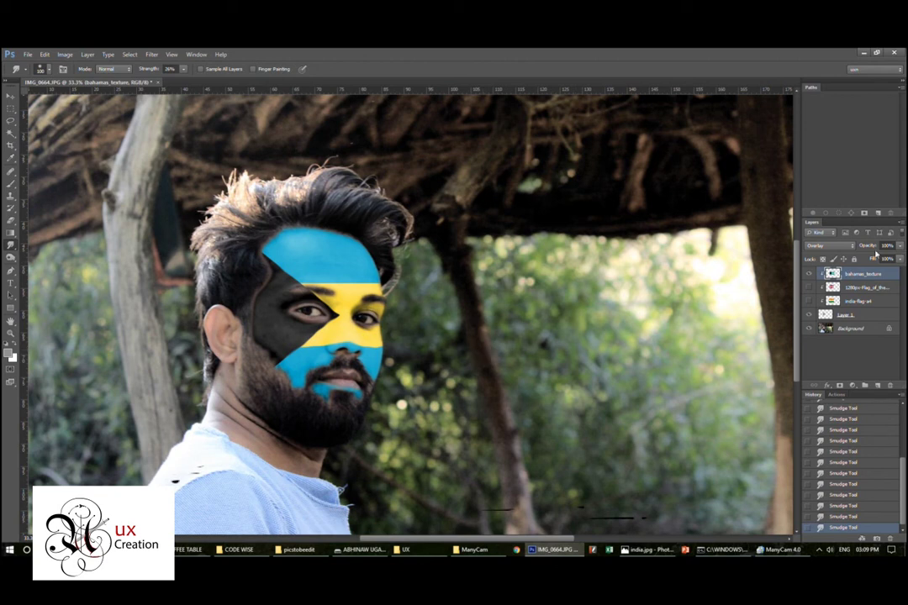
- Compare the face with the flag toggled off and on, then save a JPEG copy named 3
left_click(811, 275)
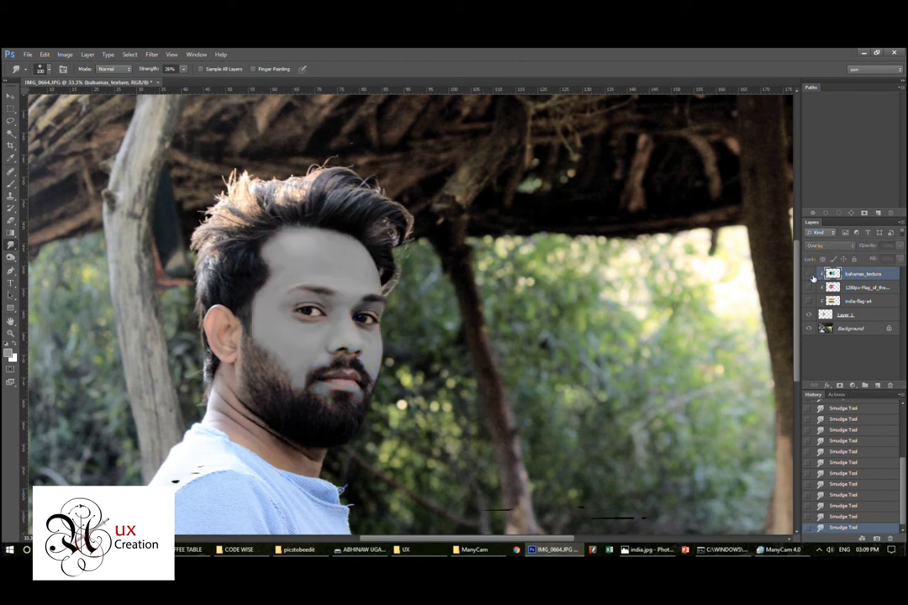
left_click(810, 275)
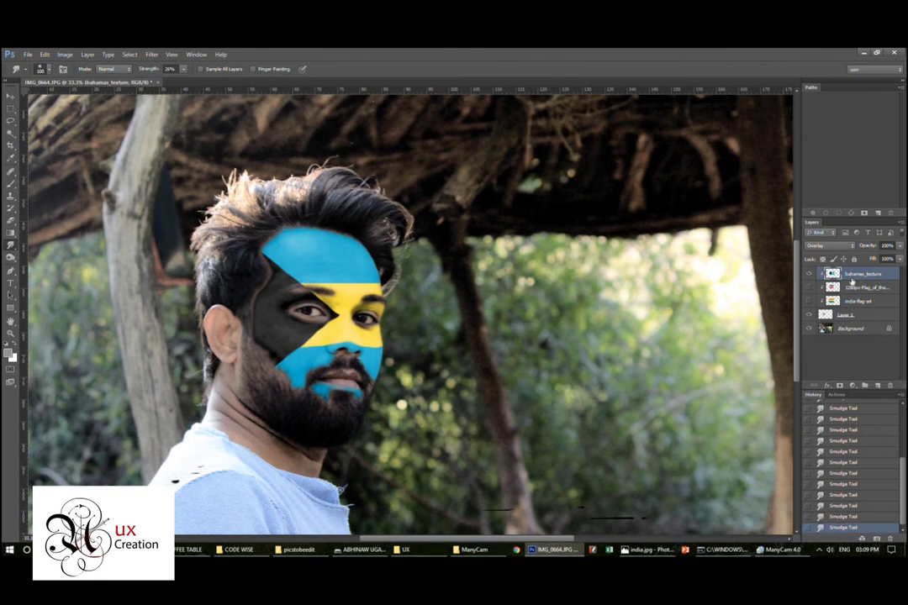
left_click(28, 54)
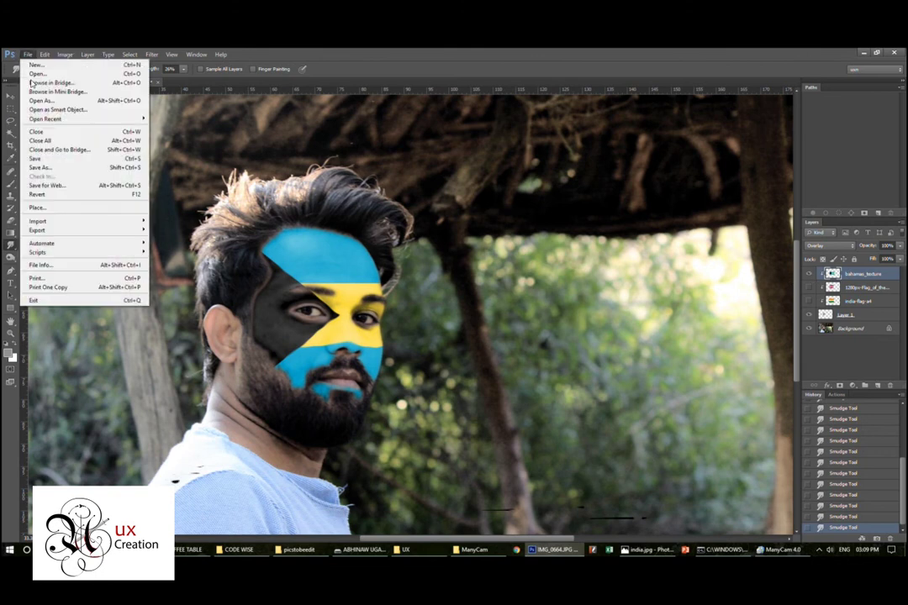
left_click(41, 167)
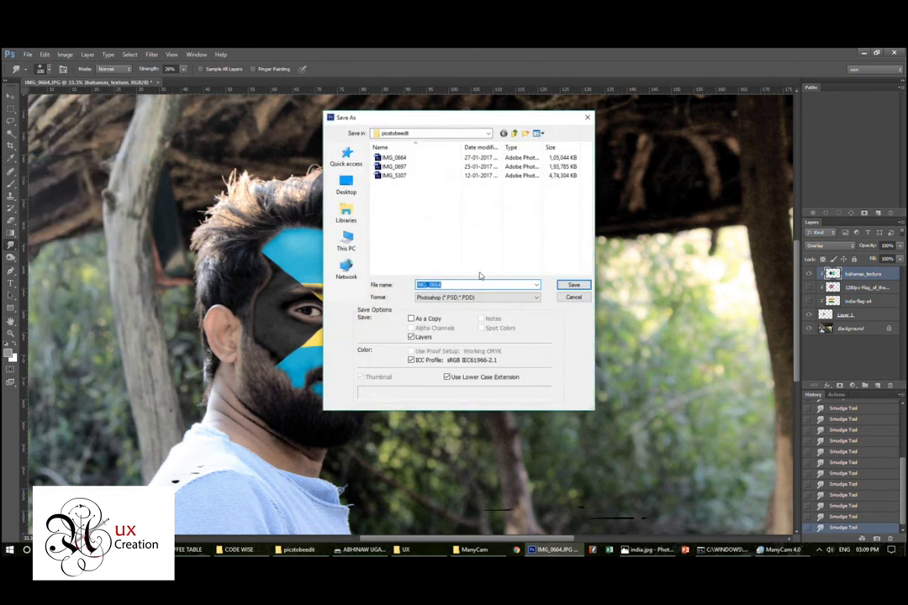
left_click(442, 297)
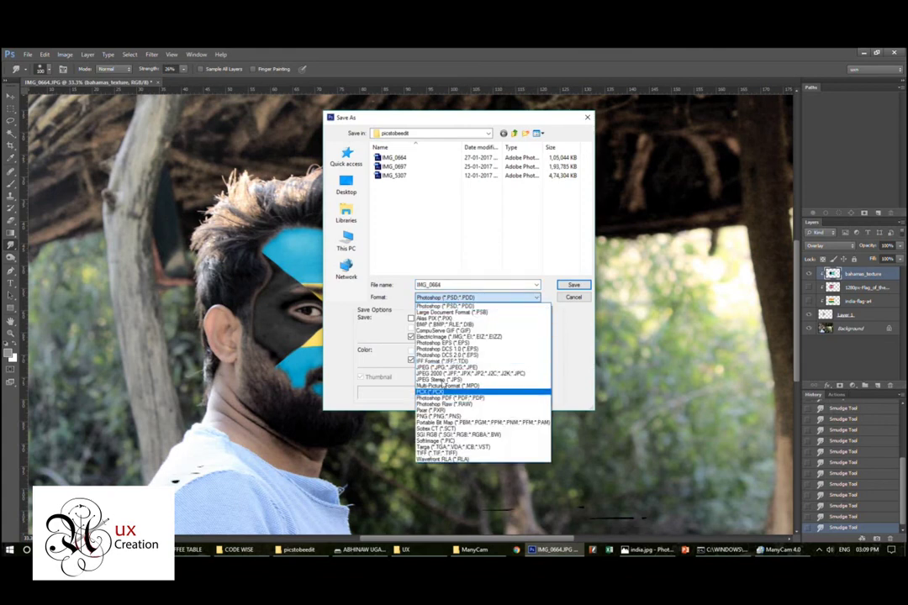
left_click(445, 367)
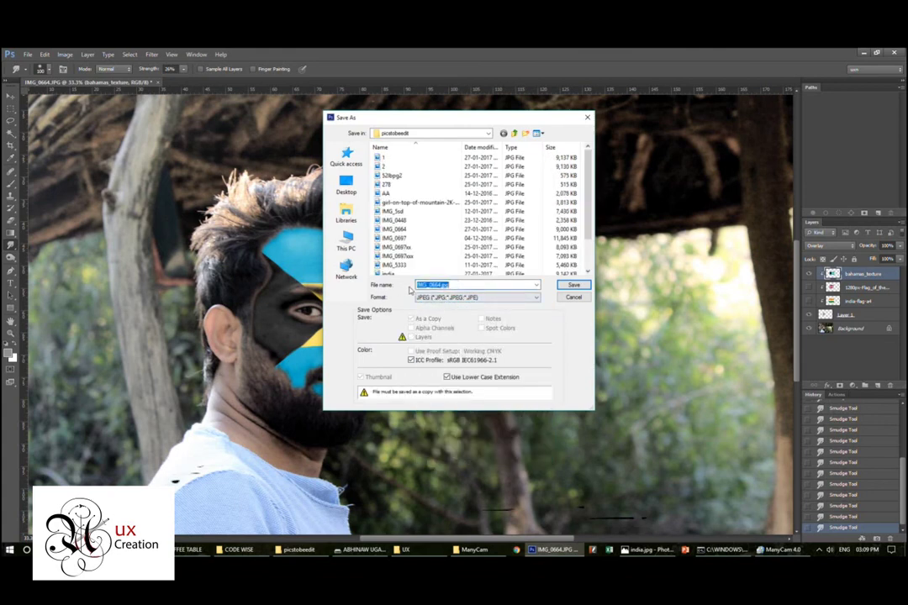
type("3")
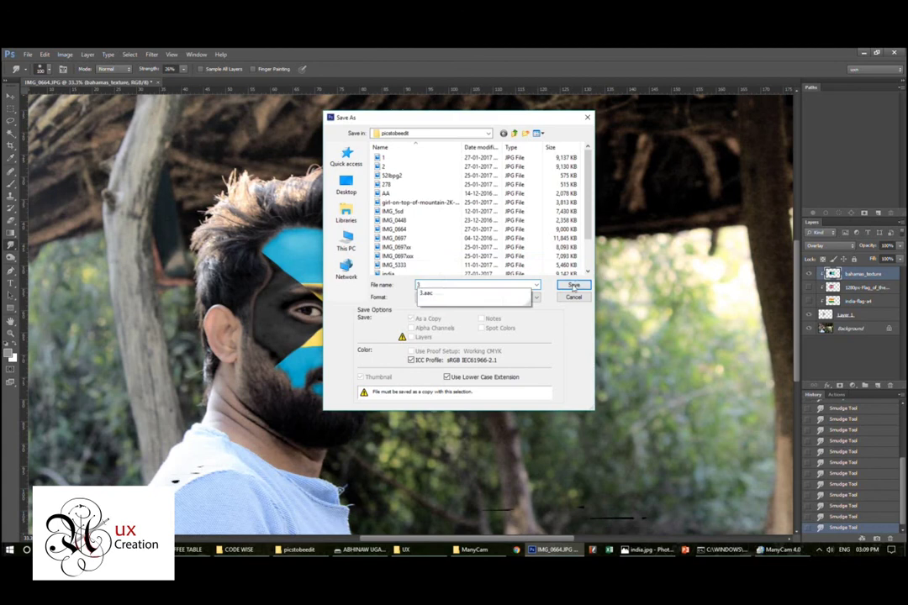
left_click(574, 286)
left_click(518, 187)
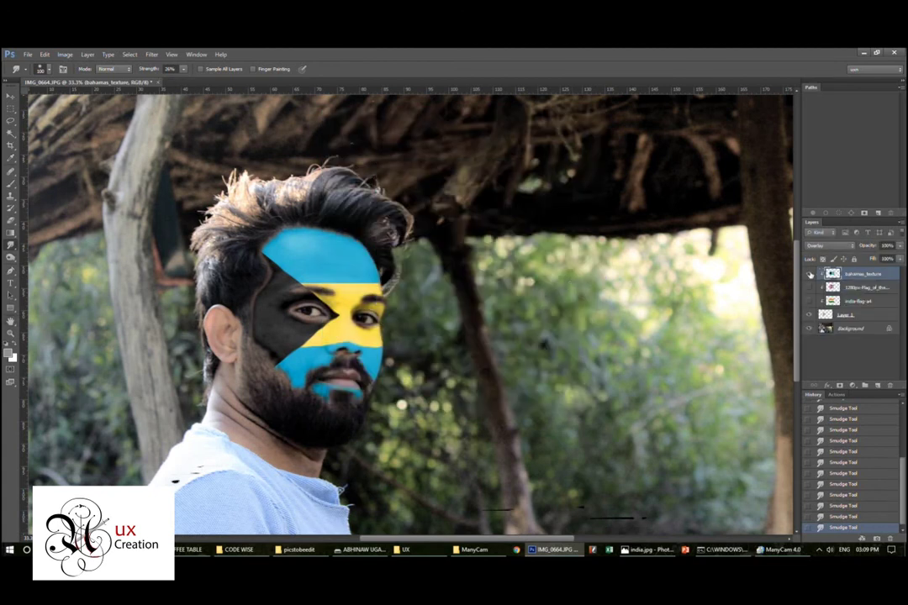
- Hide the Bahamas flag and place brazil_texture from picstobeedit onto the portrait, left of centre
left_click(809, 275)
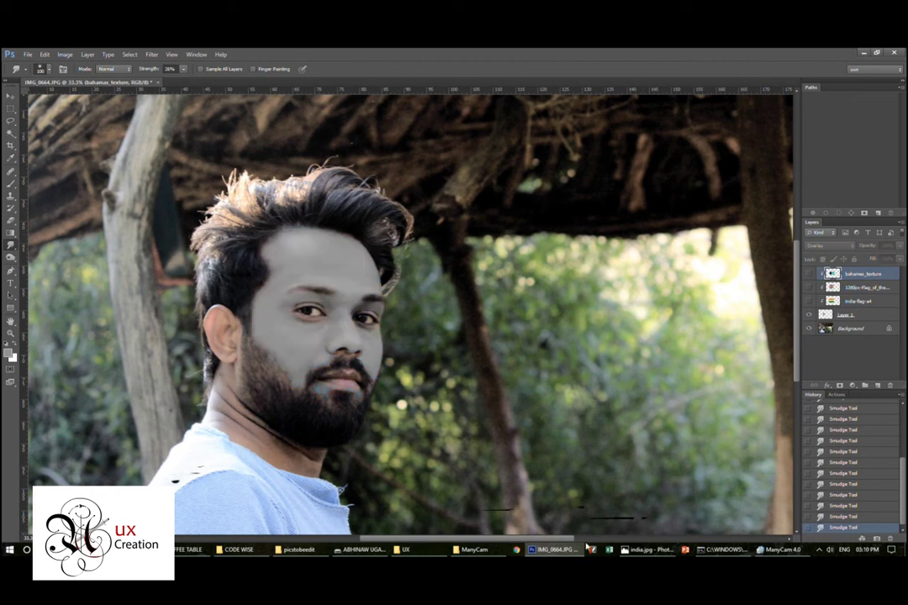
left_click(473, 549)
left_click(474, 548)
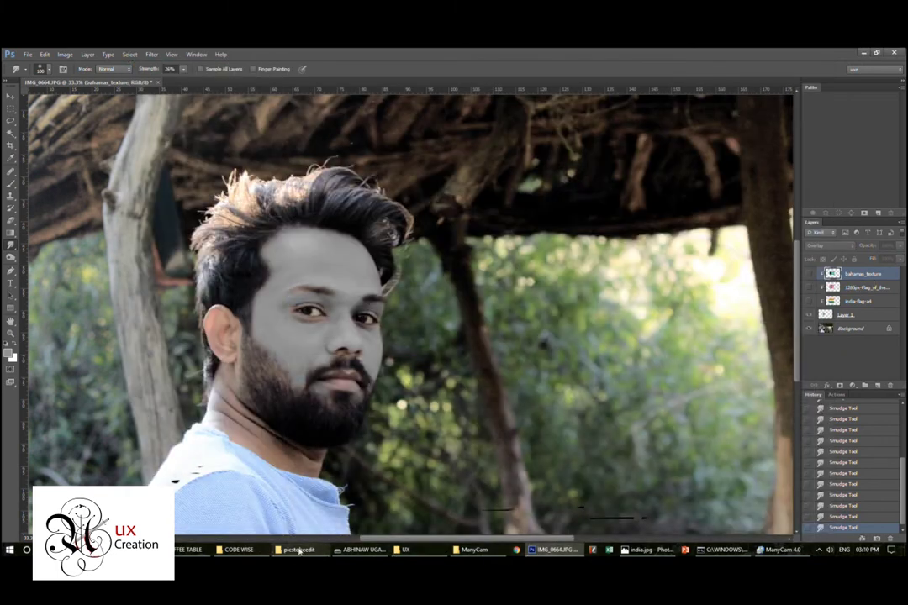
left_click(298, 548)
mouse_move(825, 120)
left_mouse_down()
mouse_move(493, 529)
mouse_move(563, 544)
mouse_move(344, 364)
left_mouse_up()
mouse_move(413, 309)
left_mouse_down()
mouse_move(290, 303)
mouse_move(309, 324)
left_mouse_up()
key("Return")
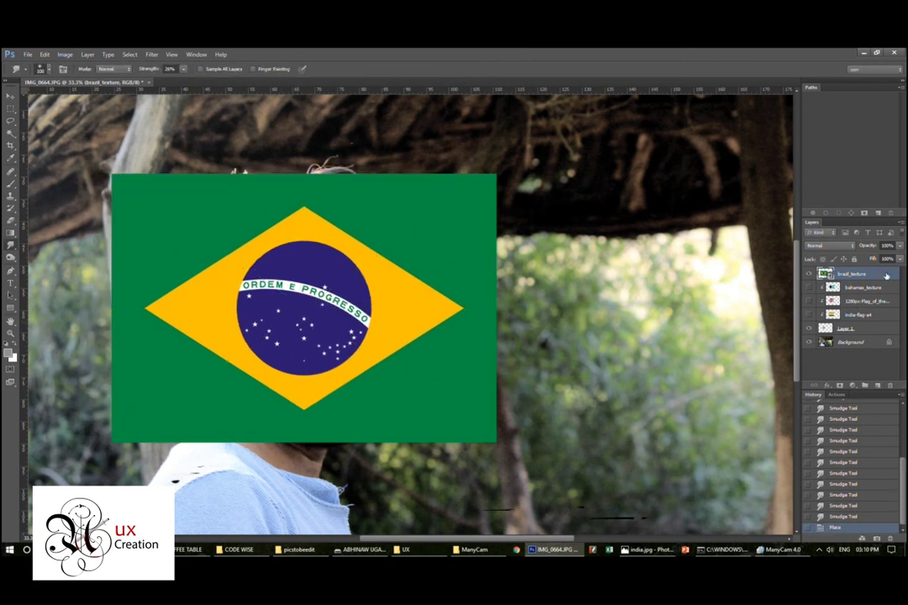
- Rasterize the Brazil flag layer and set its blend mode to Overlay
right_click(885, 276)
left_click(832, 310)
left_click(832, 245)
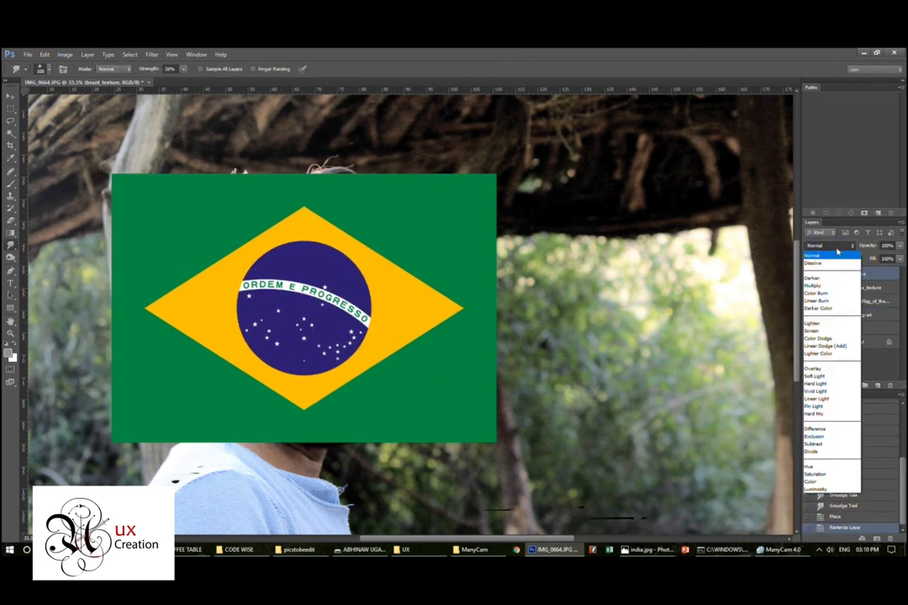
left_click(815, 368)
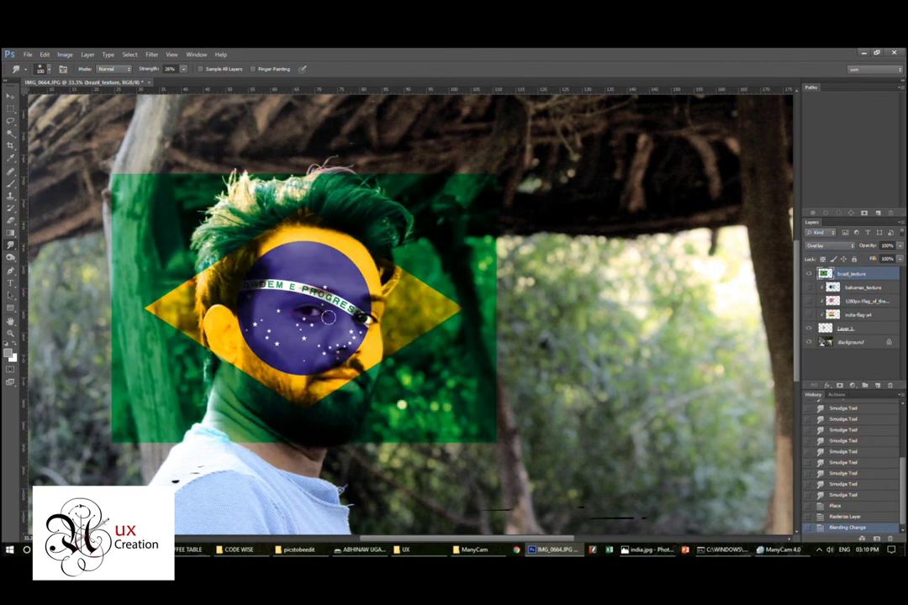
- Shrink the Brazil flag to about 73%, rotate it clockwise and nudge it over the face
key("ctrl+t")
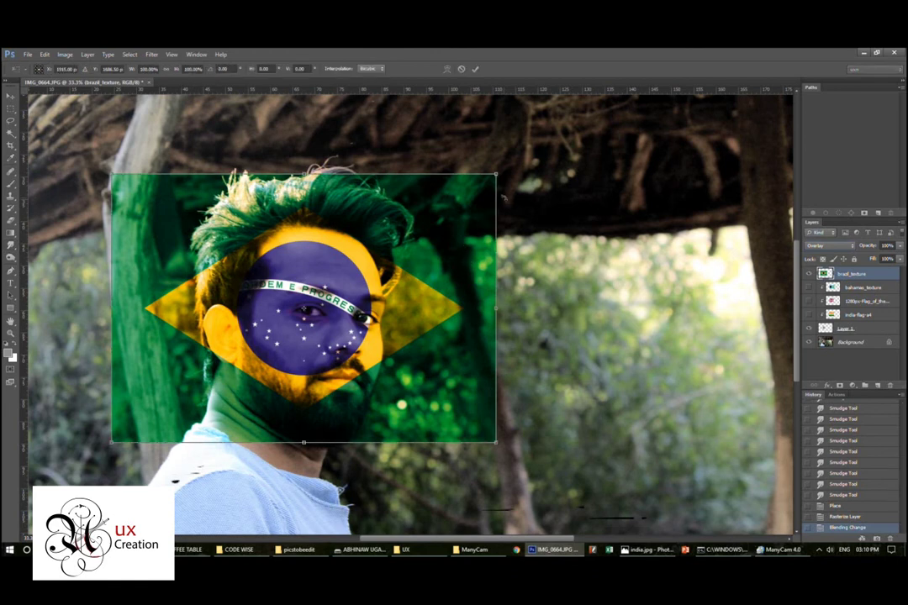
left_click_drag(478, 181, 445, 209)
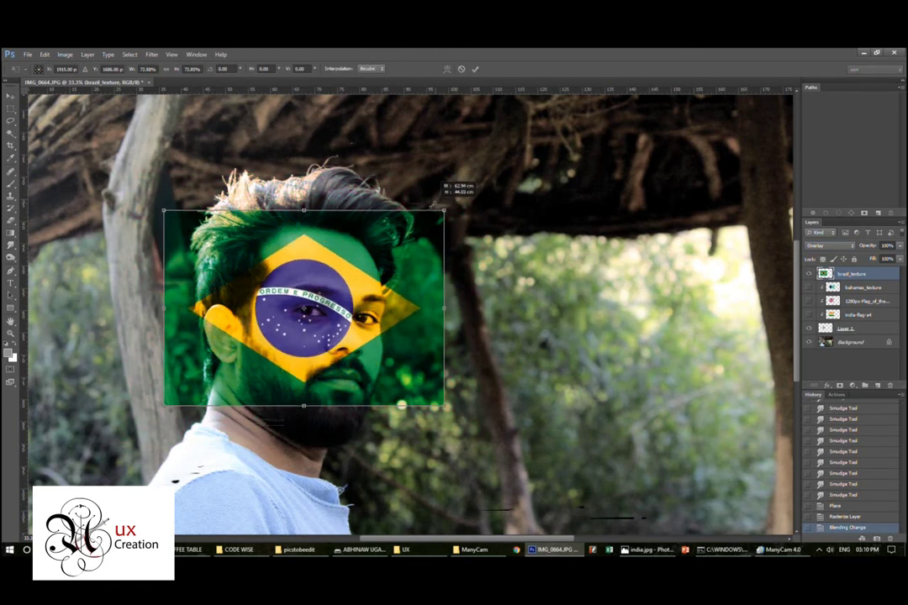
left_click_drag(398, 173, 415, 183)
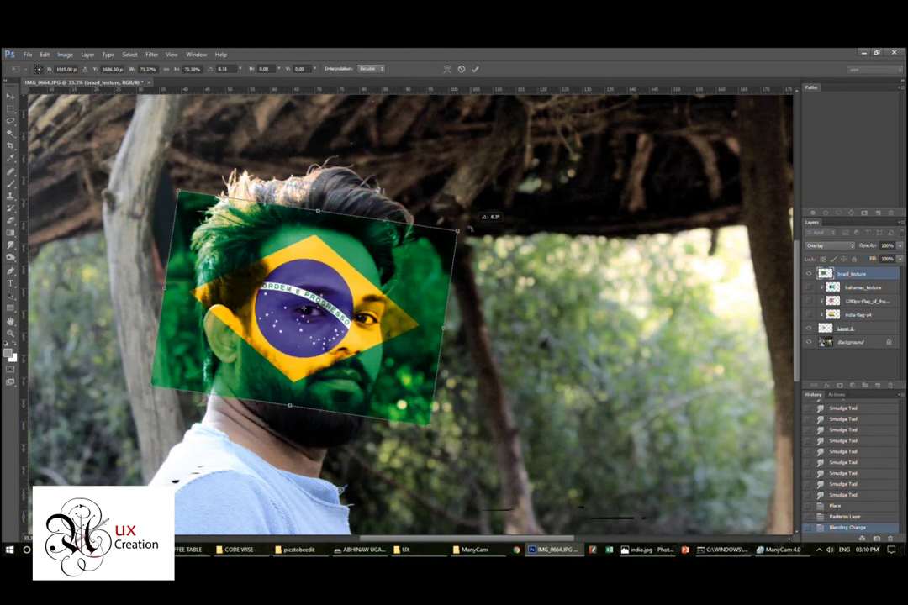
left_click_drag(374, 241, 381, 245)
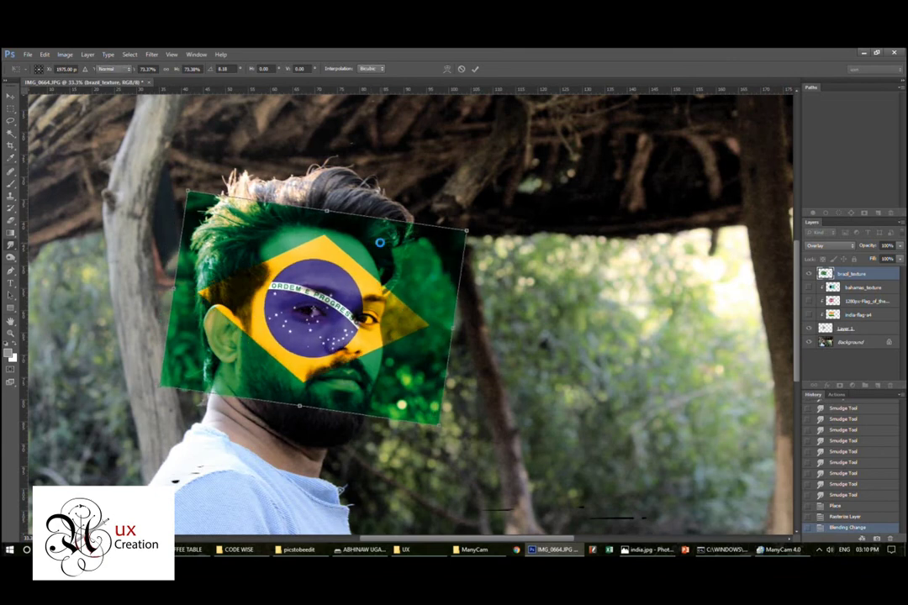
key("Return")
- Clip the Brazil flag layer to the face so it shows only on the skin
right_click(873, 274)
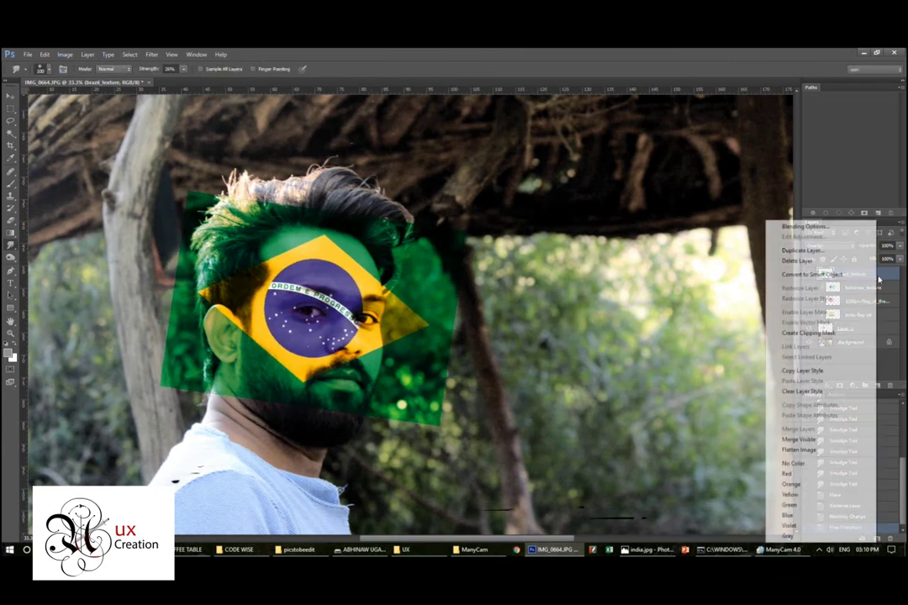
left_click(814, 331)
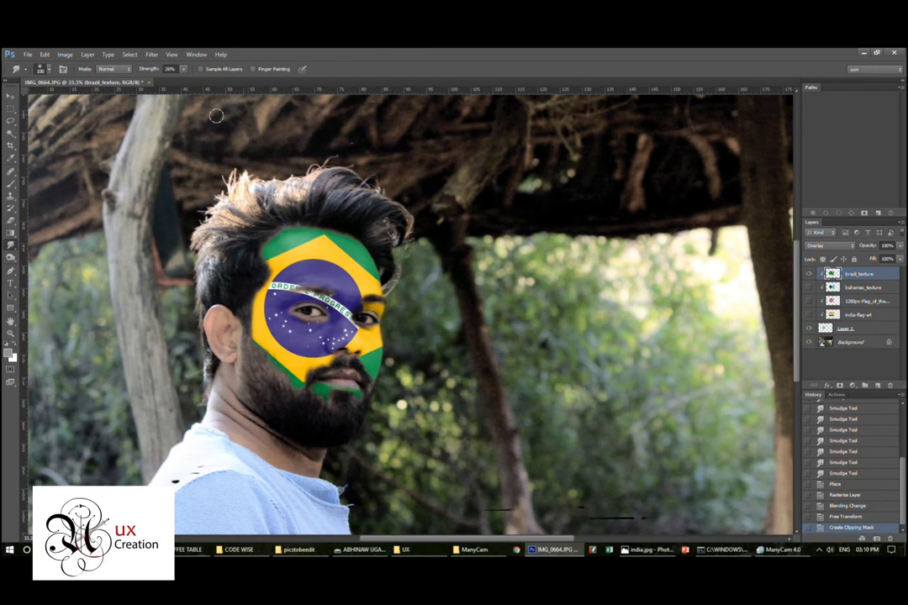
left_click(130, 55)
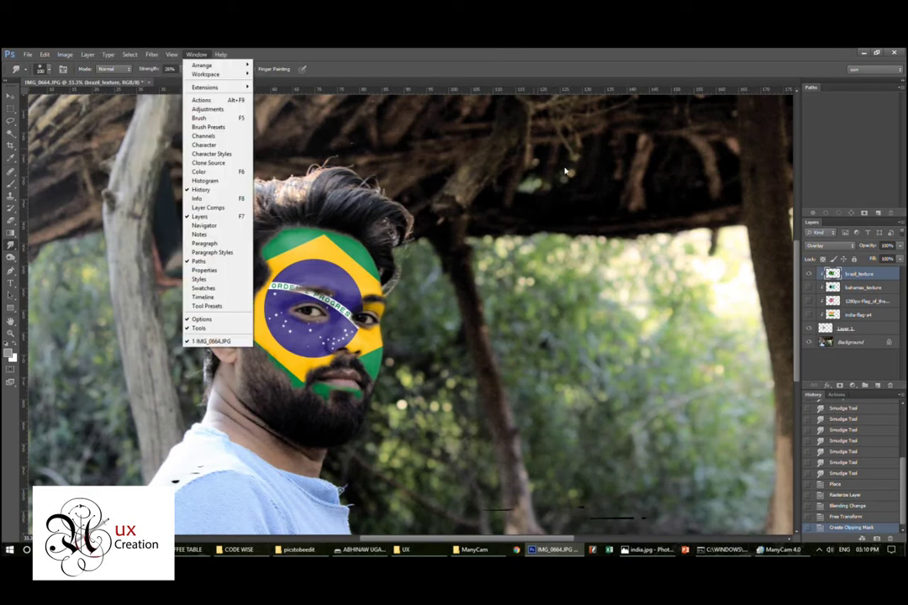
- Save the Brazil-flag portrait as a JPEG copy named 4
key("Escape")
left_click(28, 53)
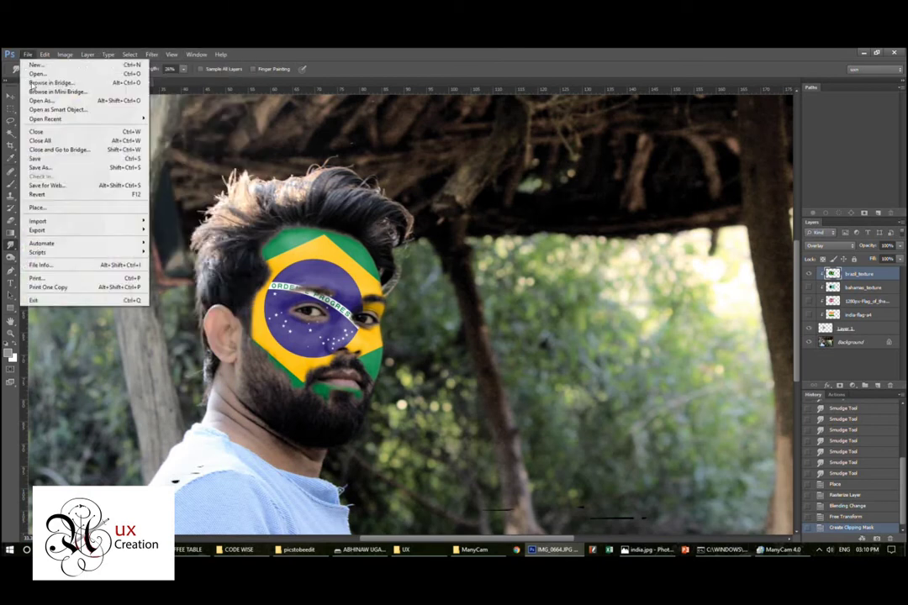
left_click(42, 158)
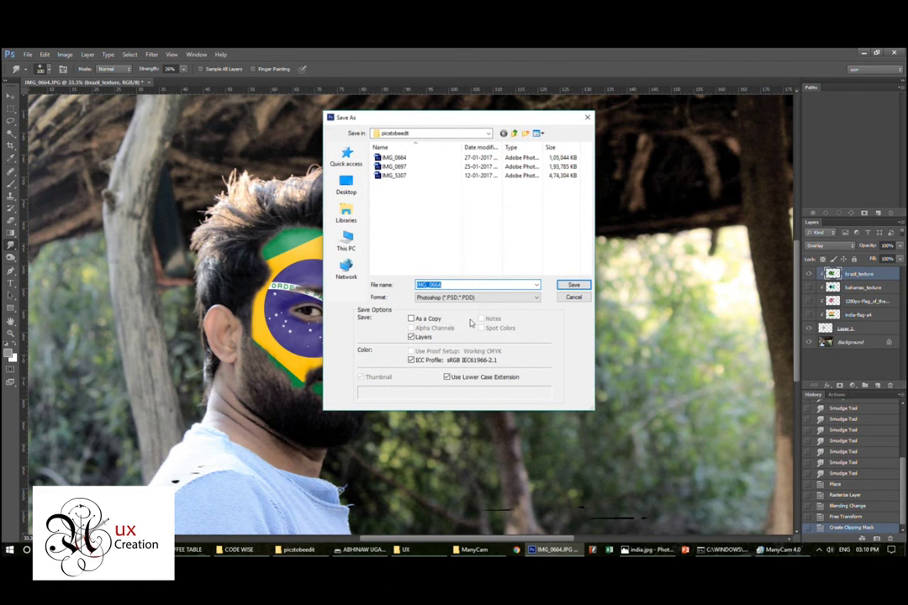
left_click(472, 301)
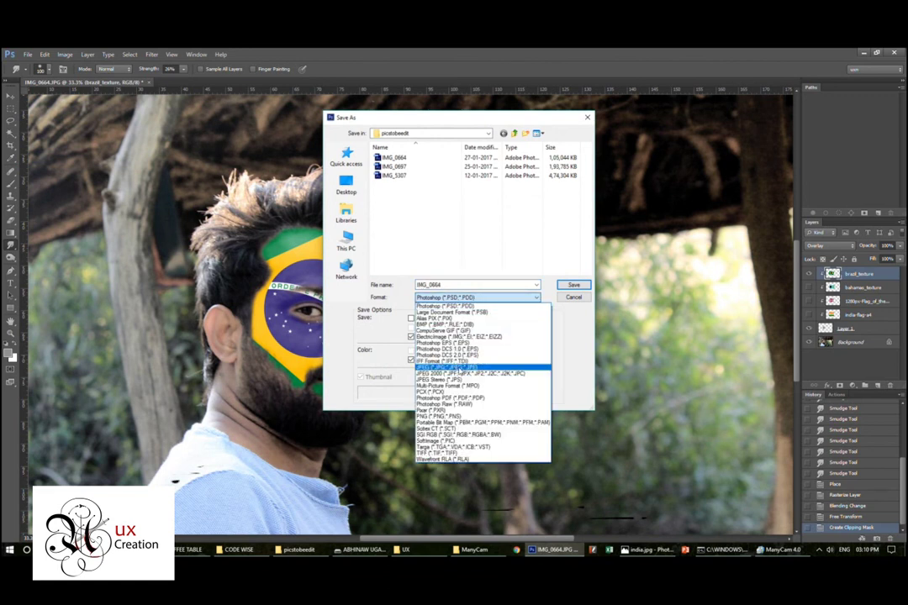
left_click(461, 368)
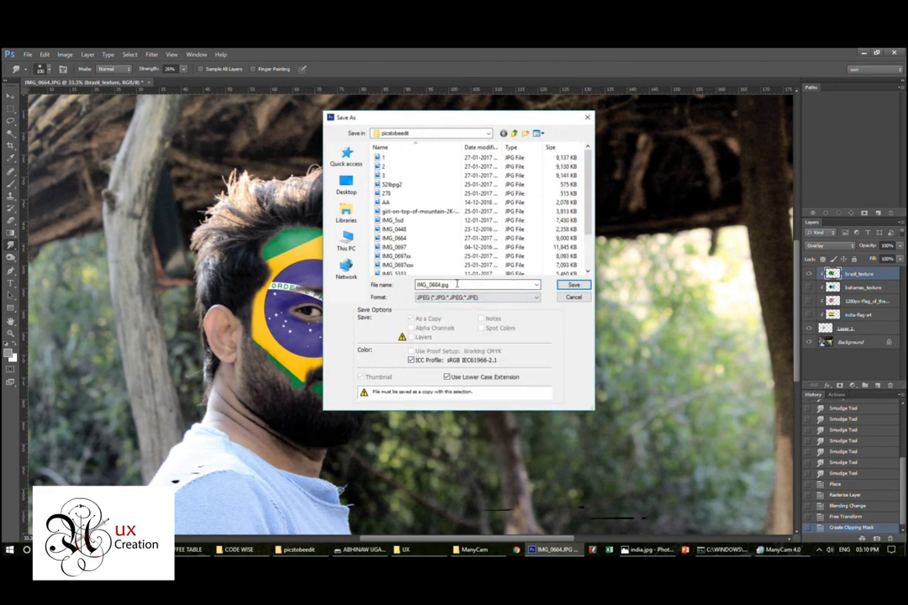
left_click(573, 285)
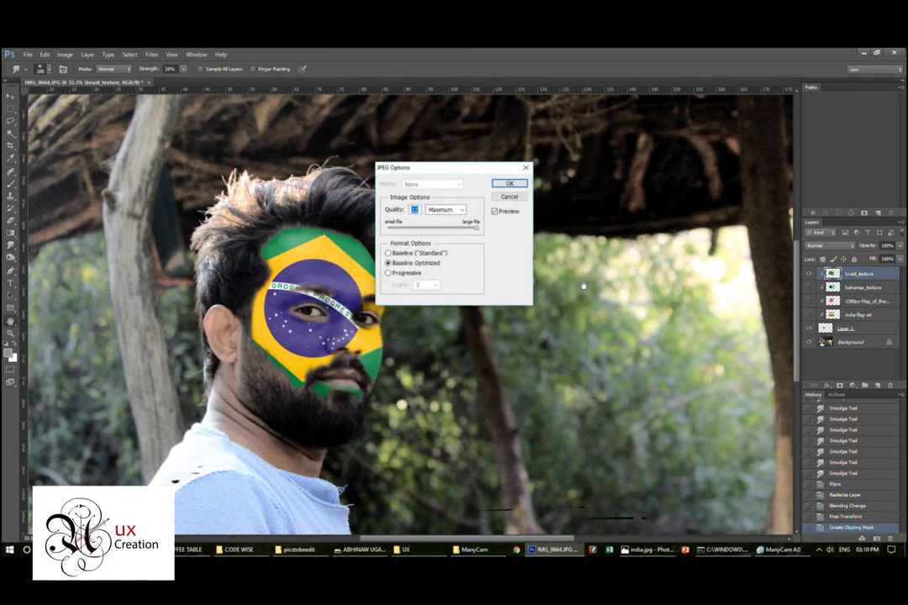
left_click(510, 184)
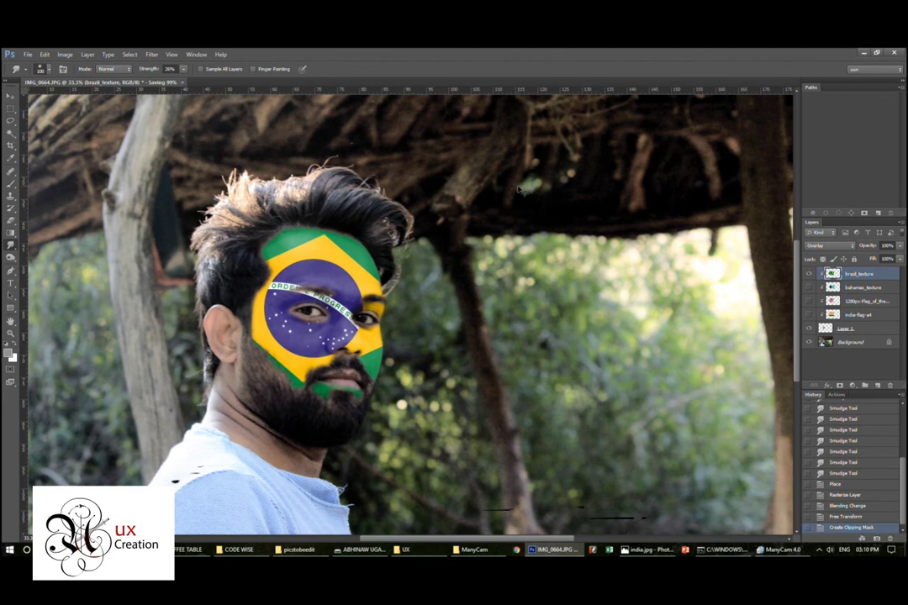
- Dismiss the background save error and save the layered PSD as IMG_0664d
left_click(518, 188)
left_click(467, 248)
key("ctrl+shift+s")
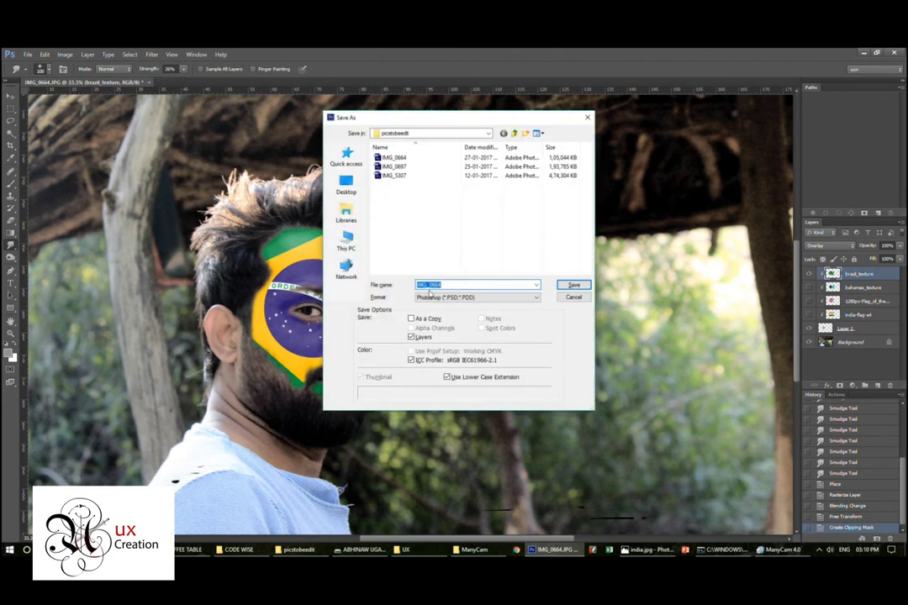
left_click(573, 285)
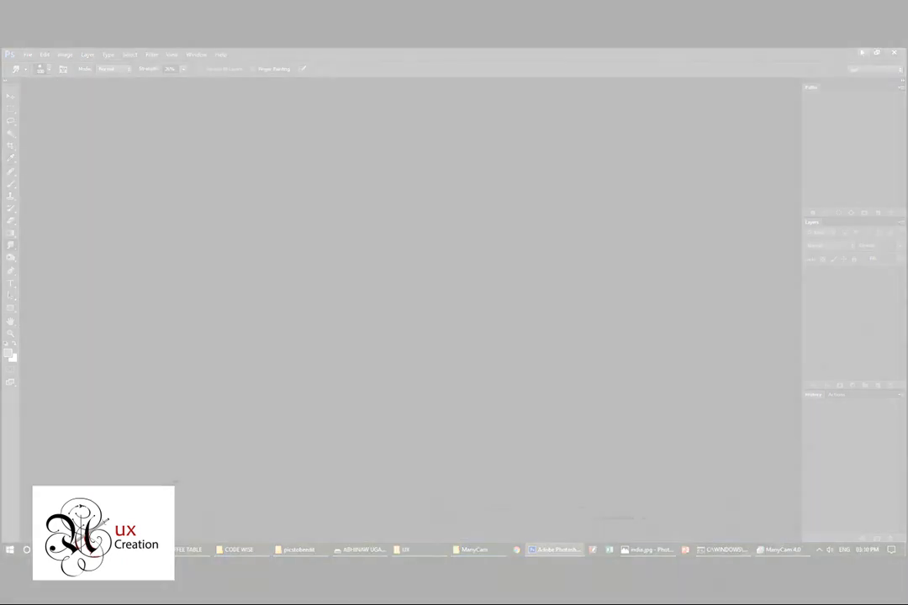